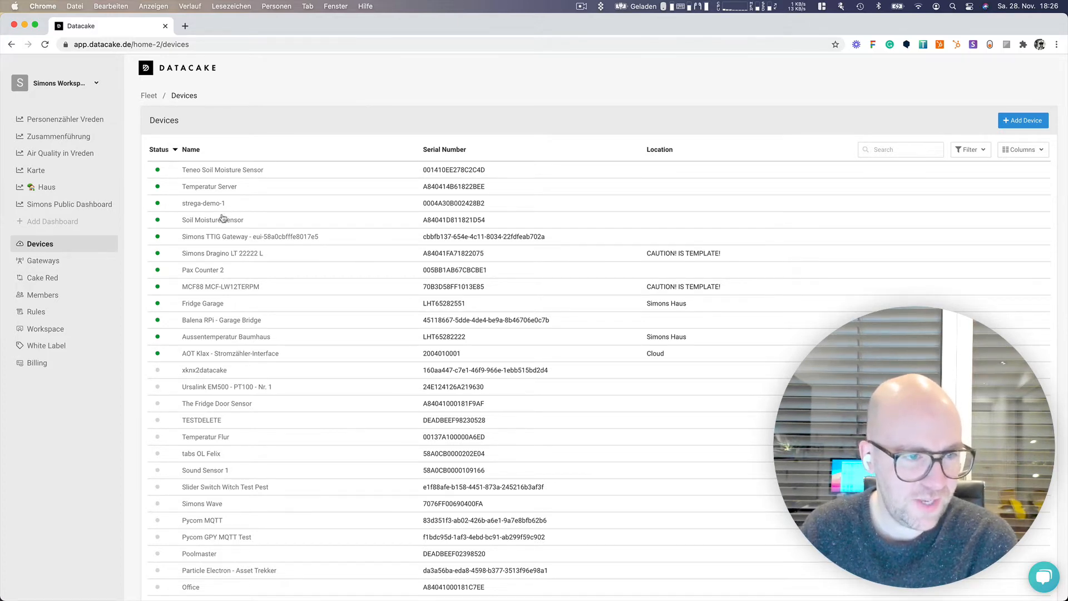
Open the configuration of the Temperatur Server device and go to its list of fields.
{"action": "left_click", "coordinate": [225, 187]}
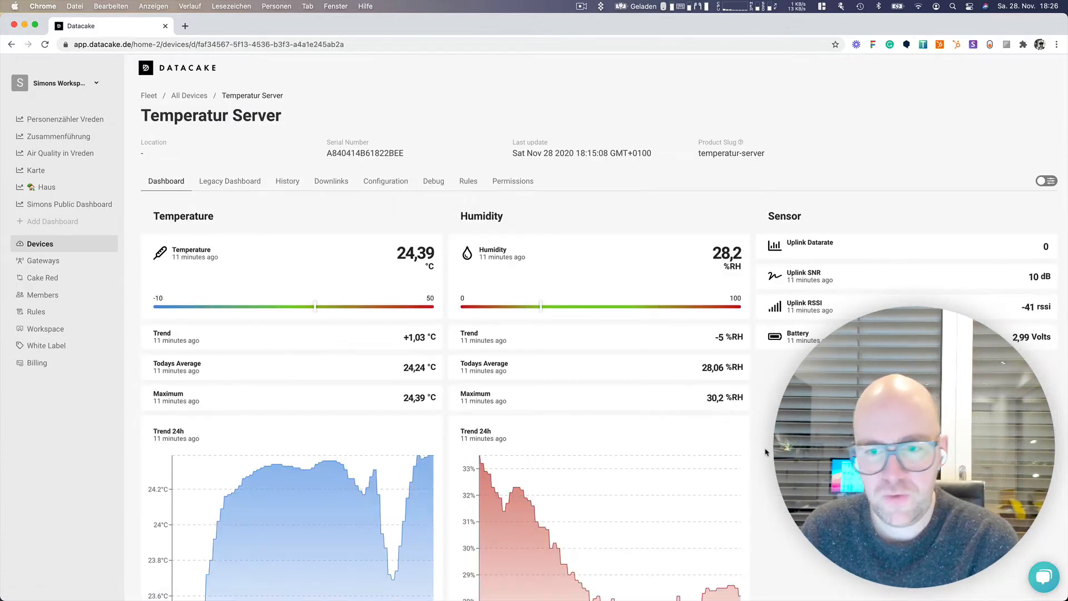
{"action": "left_click", "coordinate": [384, 185]}
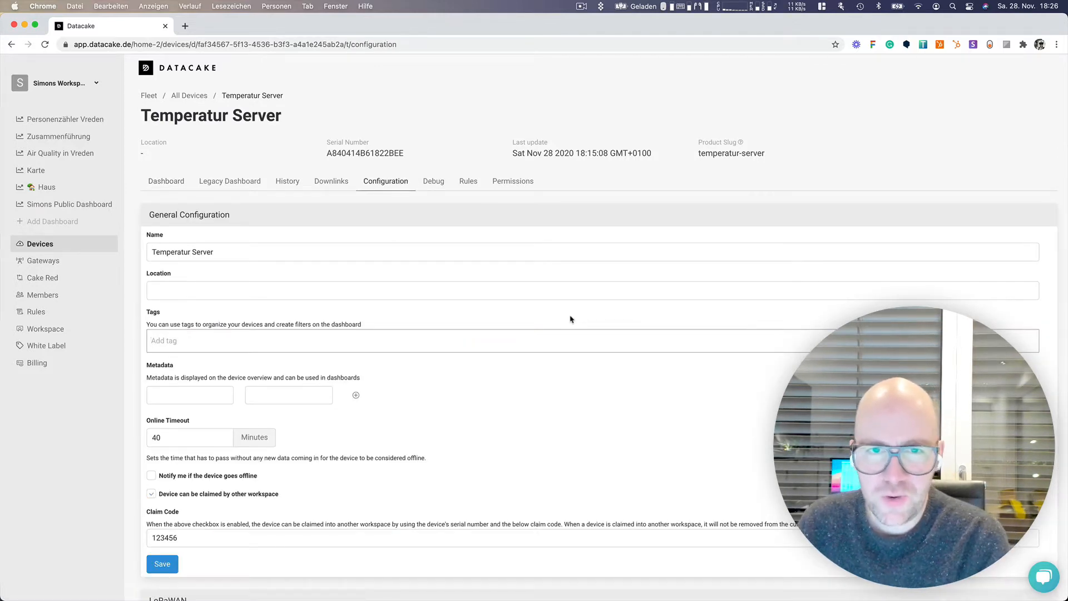
{"action": "scroll", "coordinate": [566, 325], "scroll_direction": "down", "scroll_amount": 10}
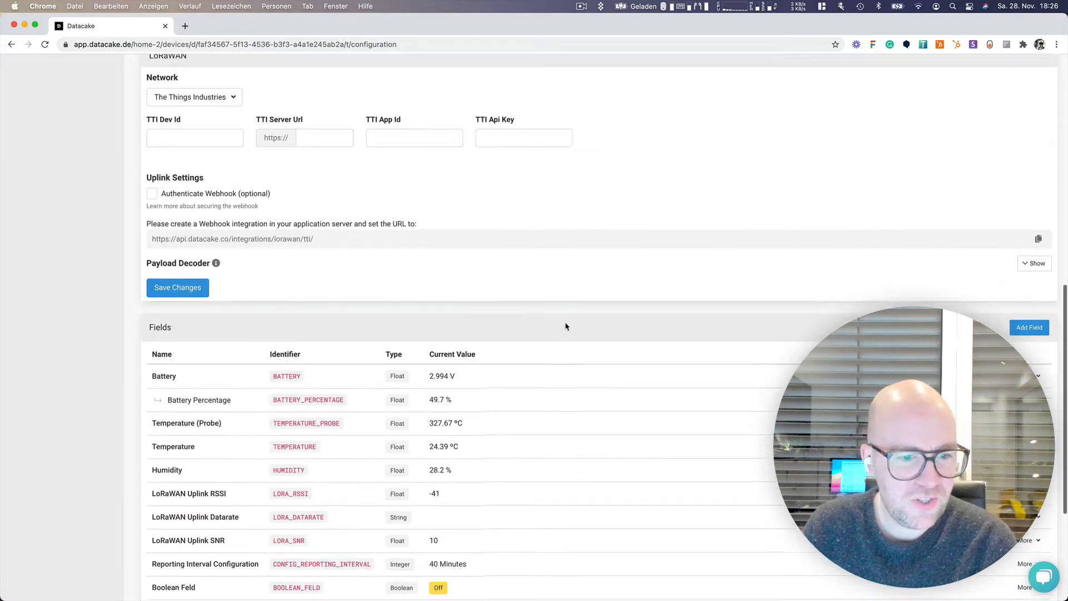
{"action": "scroll", "coordinate": [566, 325], "scroll_direction": "down", "scroll_amount": 3}
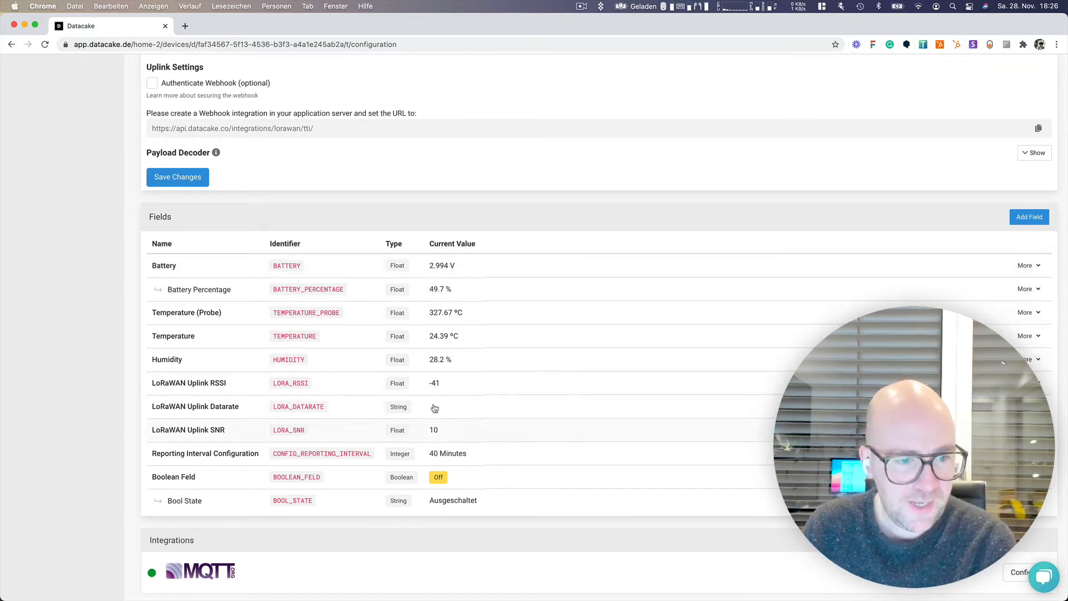
Review the data types available for a new field, then dismiss the form without adding one.
{"action": "left_click", "coordinate": [1035, 222]}
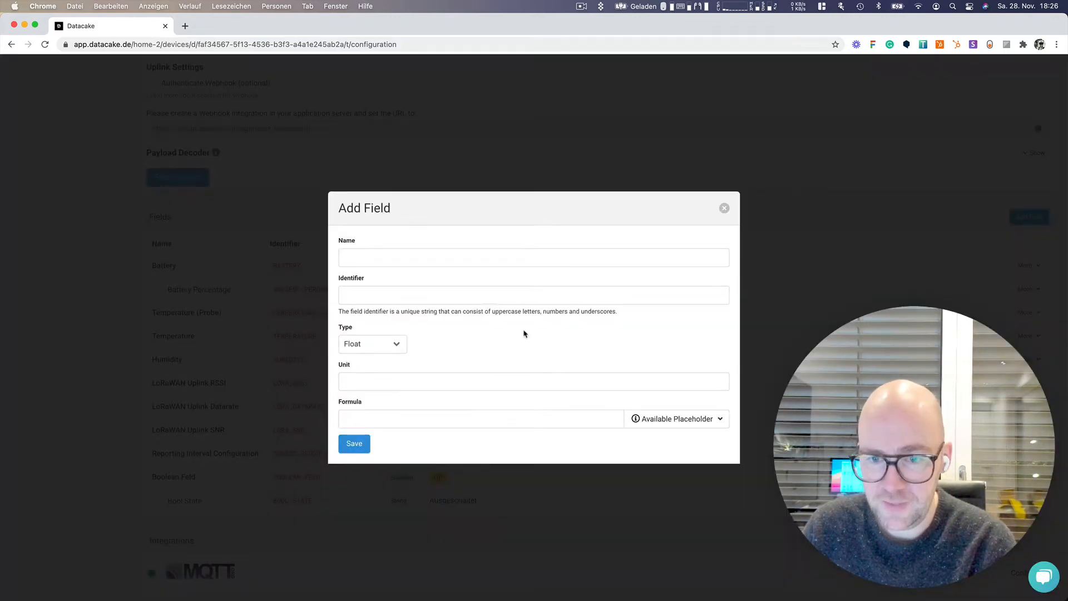
{"action": "left_click", "coordinate": [395, 344]}
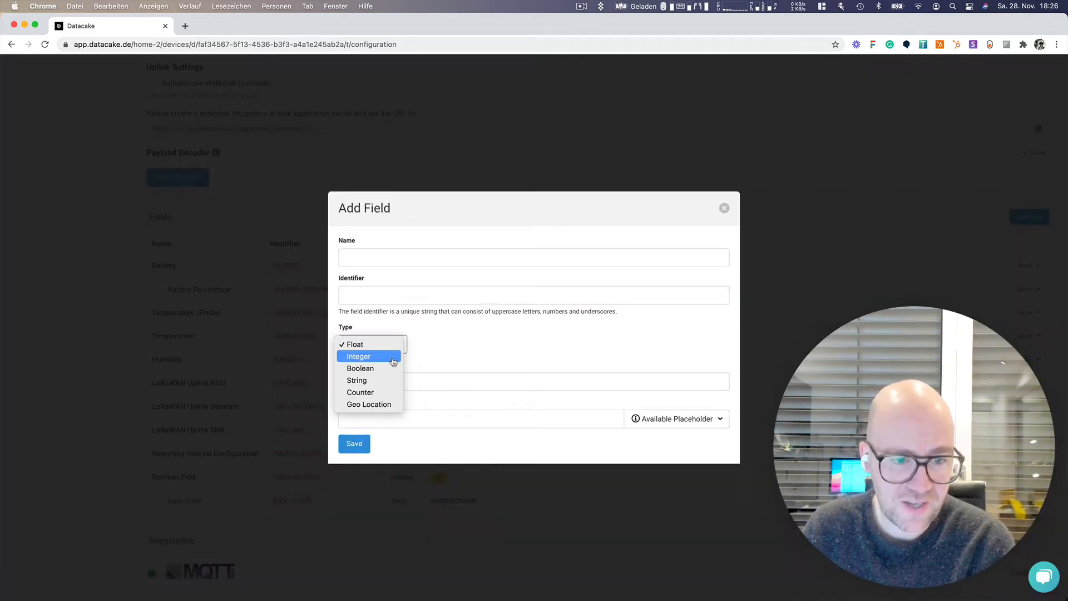
{"action": "left_click", "coordinate": [467, 360]}
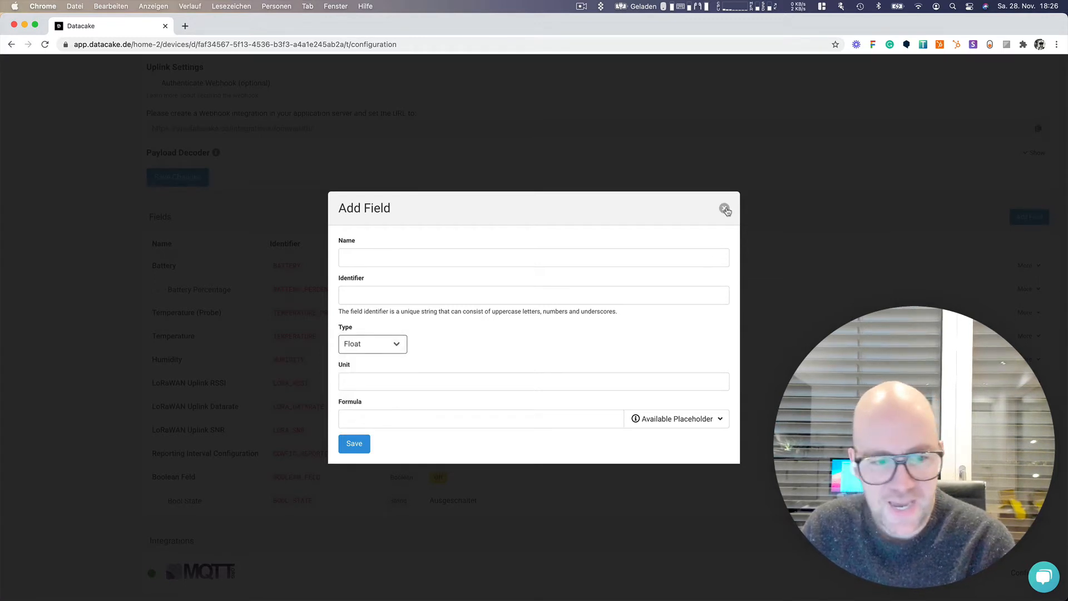
{"action": "left_click", "coordinate": [724, 210]}
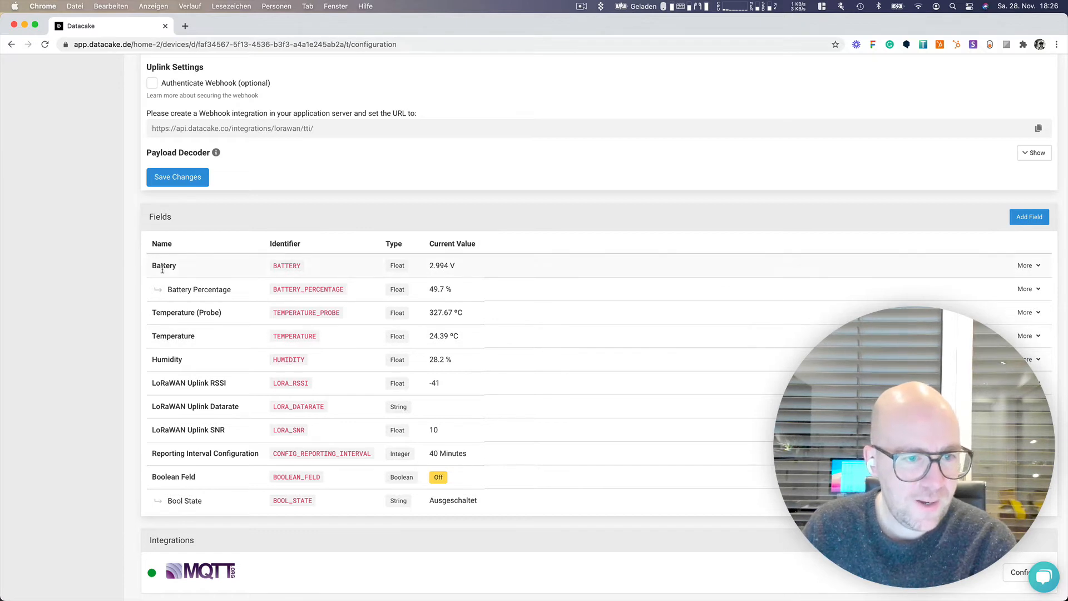
Start a mapping field on the Battery field, named Battery Percentage, with the unit %.
{"action": "double_click", "coordinate": [271, 268]}
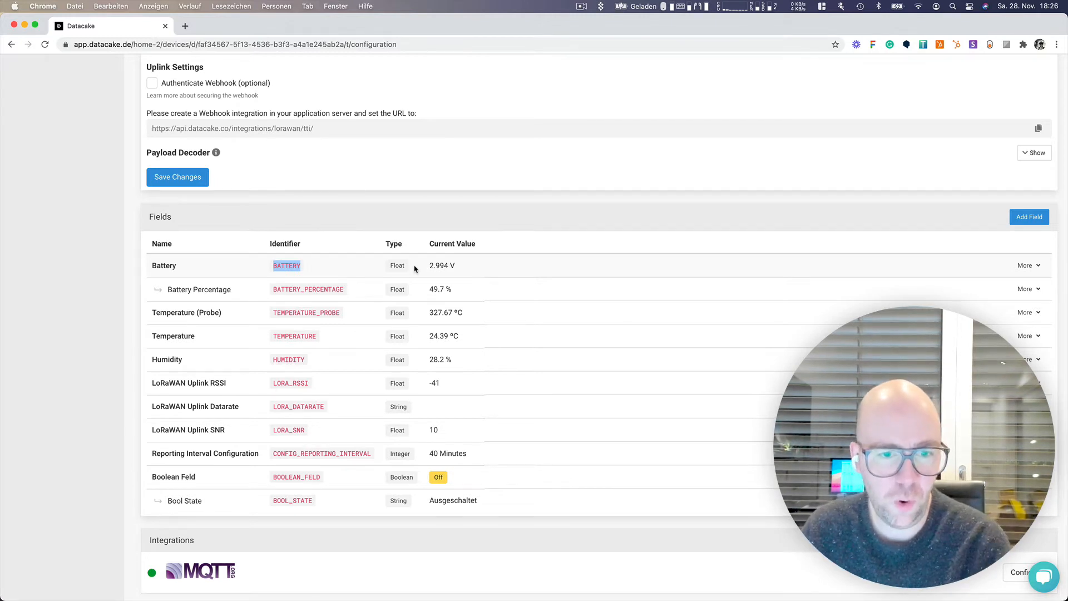
{"action": "left_click", "coordinate": [1025, 266]}
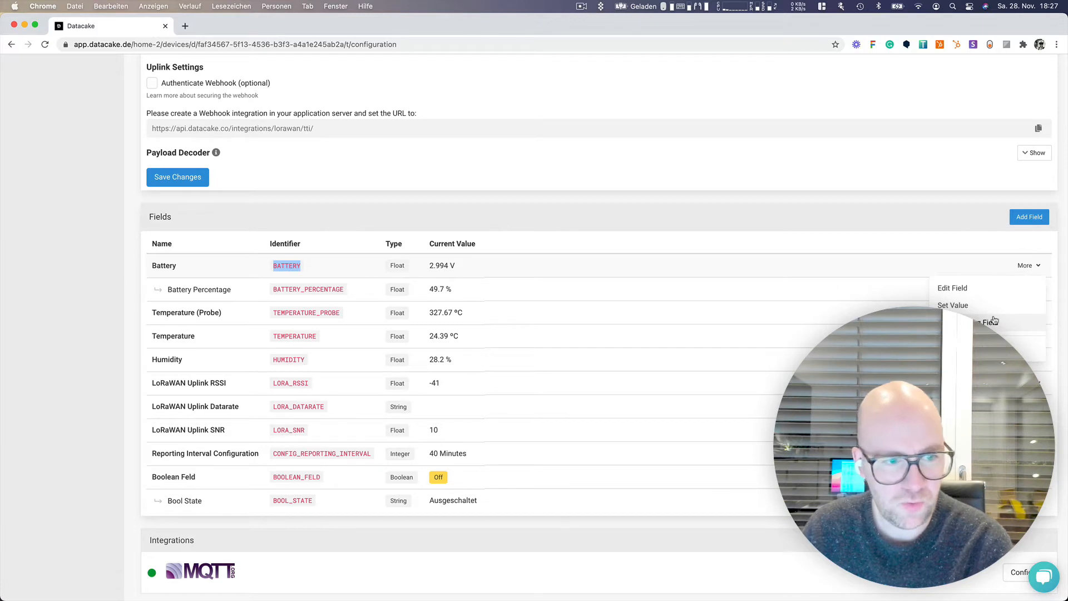
{"action": "left_click", "coordinate": [994, 321]}
{"action": "left_click", "coordinate": [420, 133]}
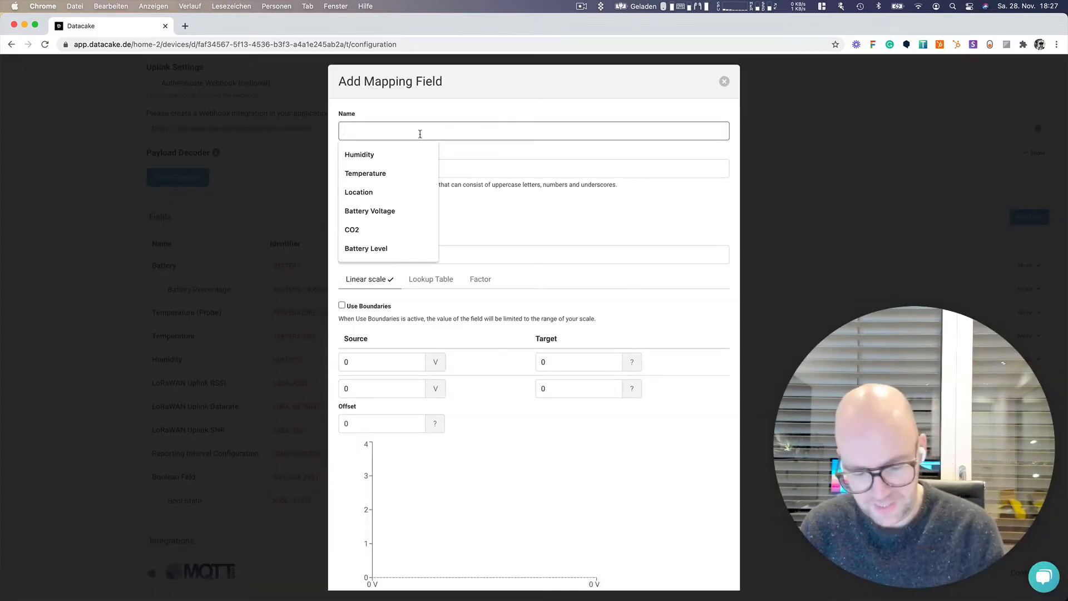
{"action": "type", "text": "Battery Perce"}
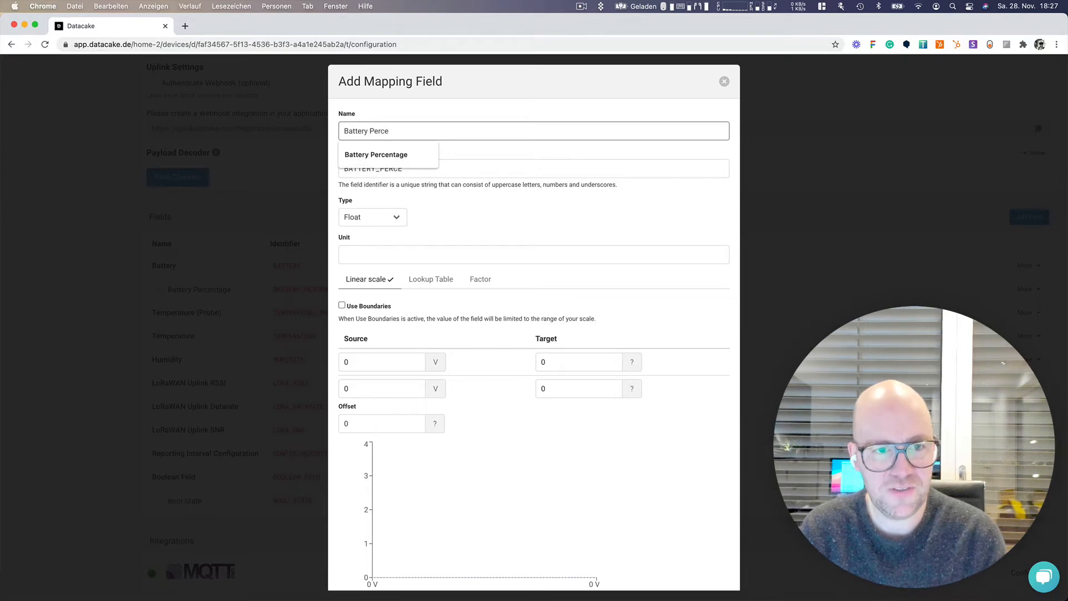
{"action": "key", "text": "Down"}
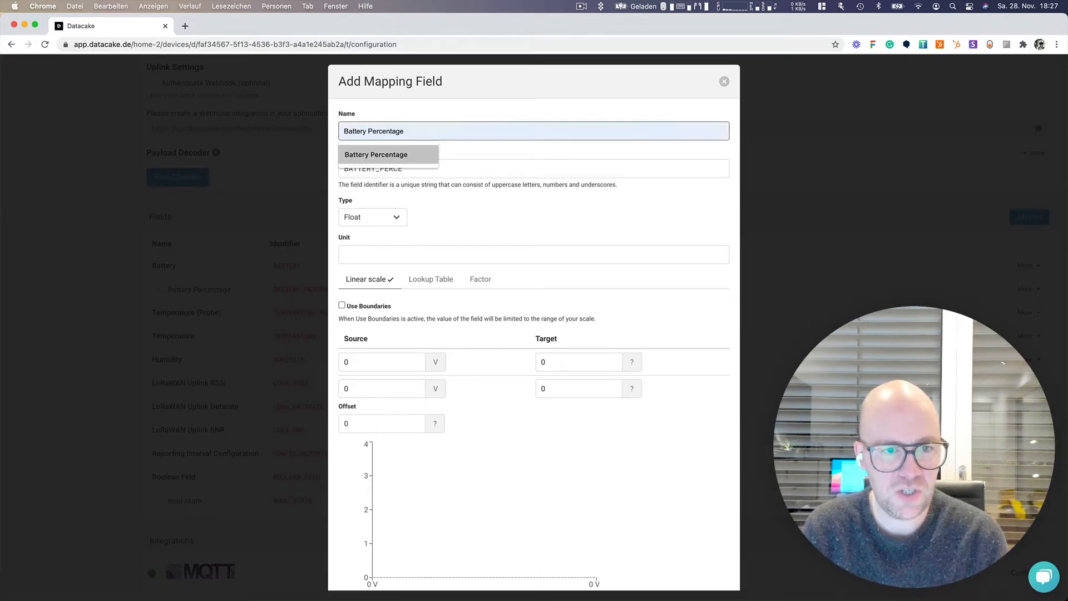
{"action": "key", "text": "Return"}
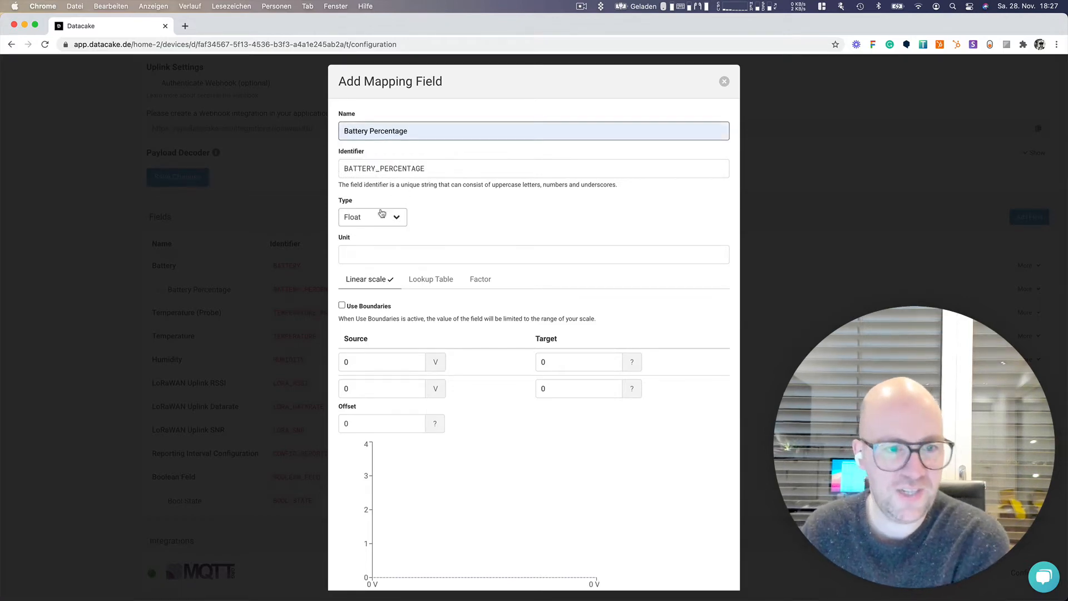
{"action": "left_click", "coordinate": [367, 257]}
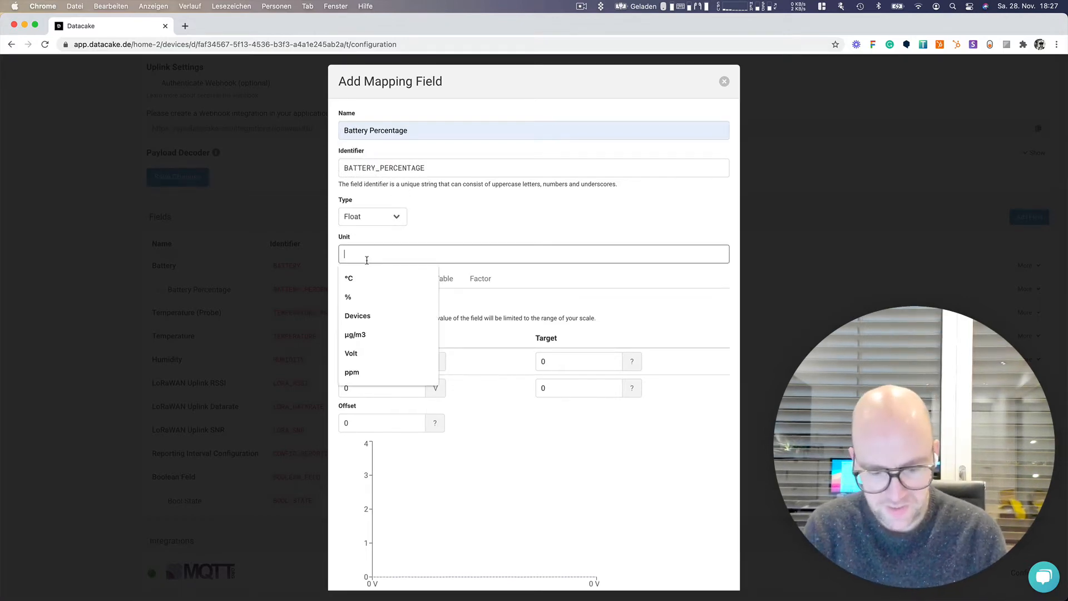
{"action": "type", "text": "%"}
Map the source range 2 to 4 V linearly to 0 to 100 % and enable Use Boundaries.
{"action": "double_click", "coordinate": [369, 361]}
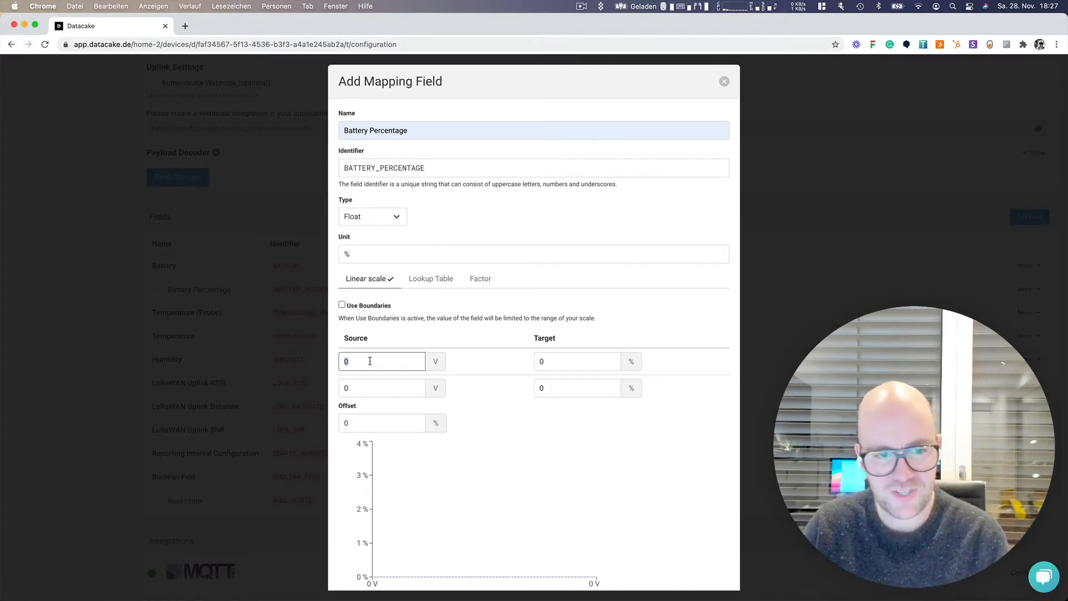
{"action": "type", "text": "2"}
{"action": "left_click", "coordinate": [366, 388]}
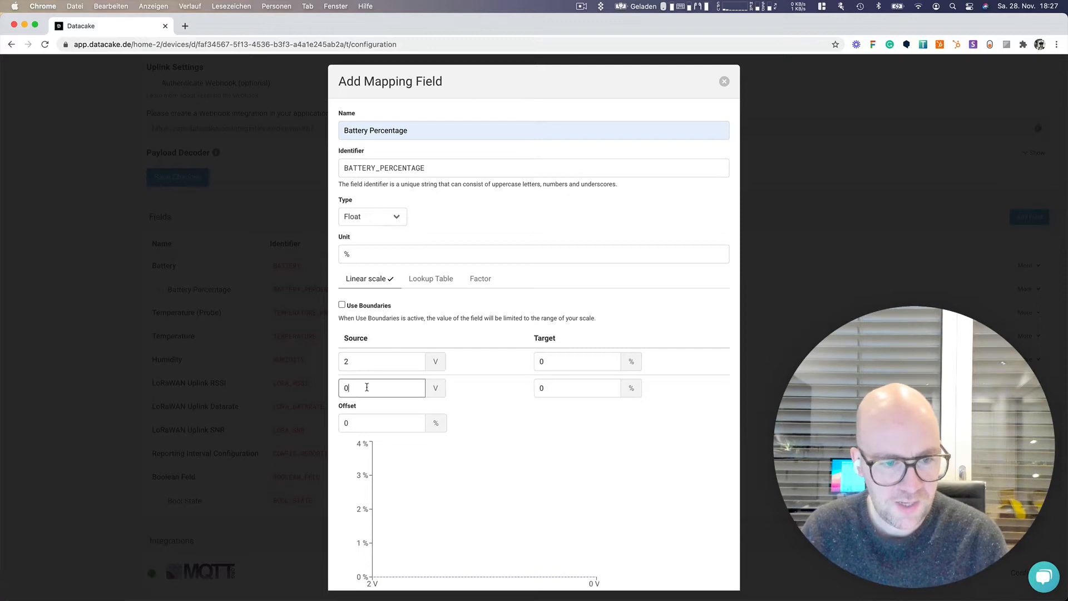
{"action": "type", "text": "4"}
{"action": "double_click", "coordinate": [598, 364]}
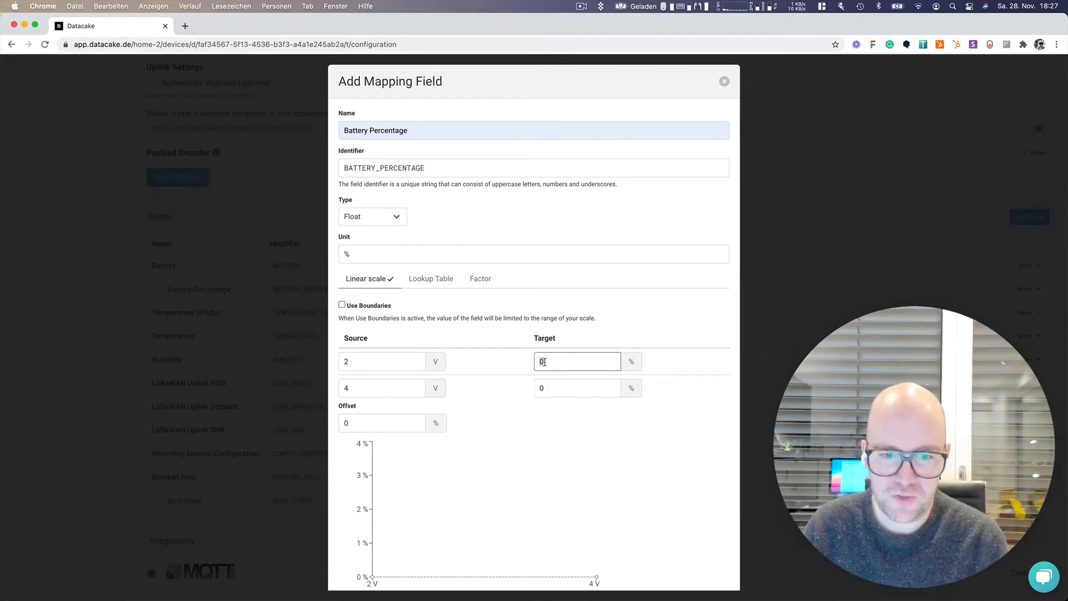
{"action": "double_click", "coordinate": [557, 390]}
{"action": "type", "text": "100"}
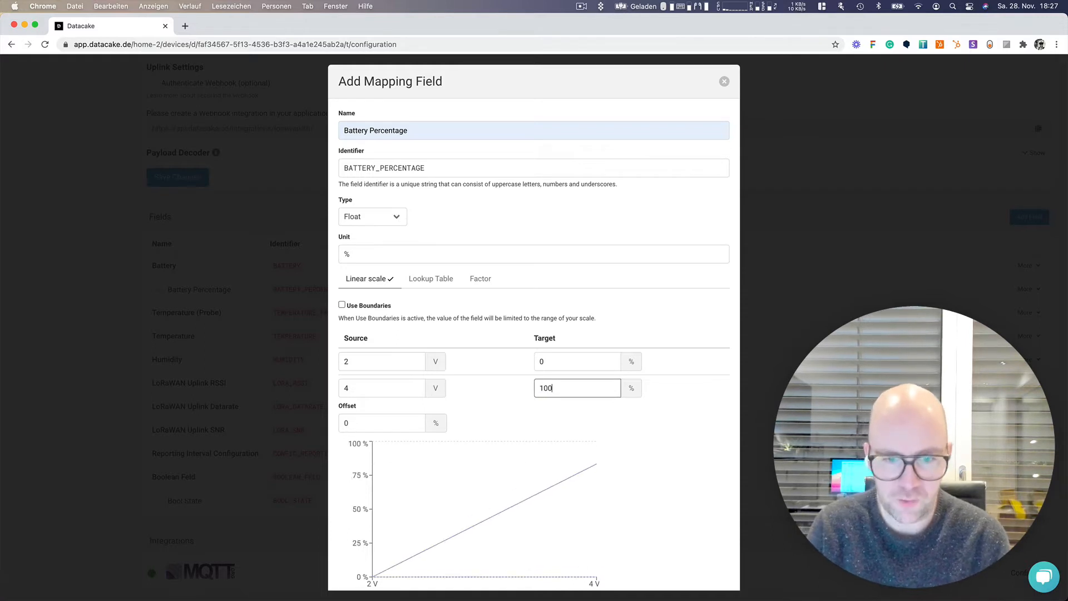
{"action": "scroll", "coordinate": [405, 517], "scroll_direction": "down", "scroll_amount": 2}
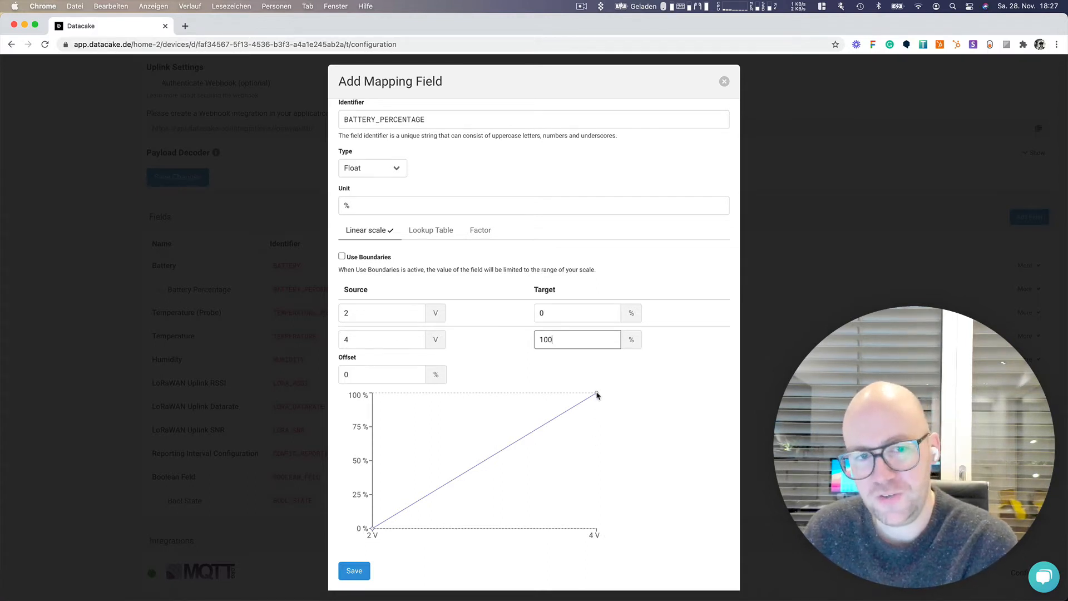
{"action": "left_click", "coordinate": [342, 259]}
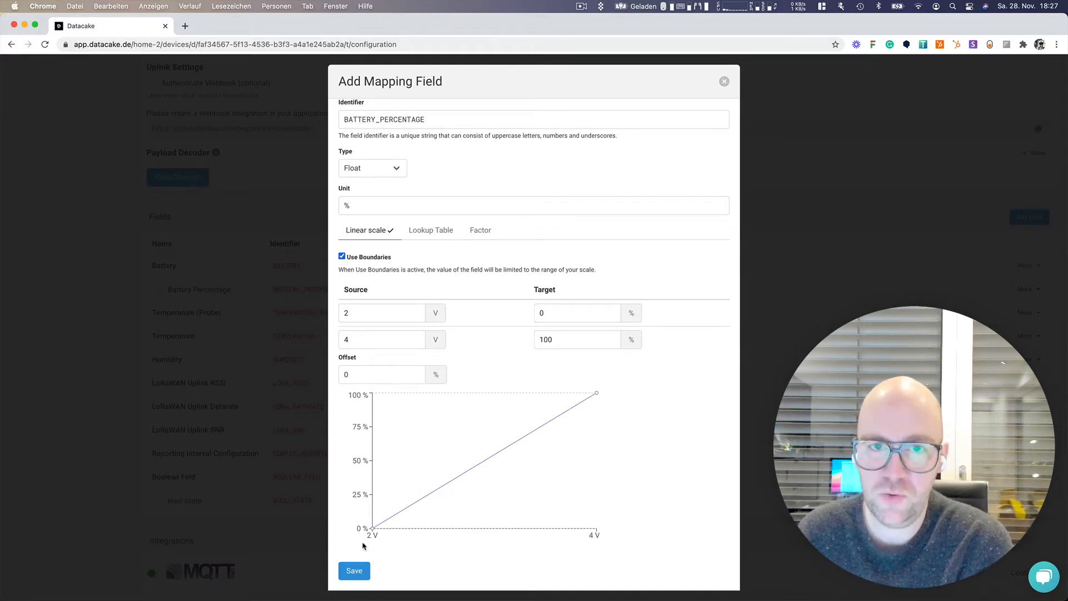
Try an offset of 20 %, reset it to 0 and discard the new mapping field.
{"action": "double_click", "coordinate": [363, 376]}
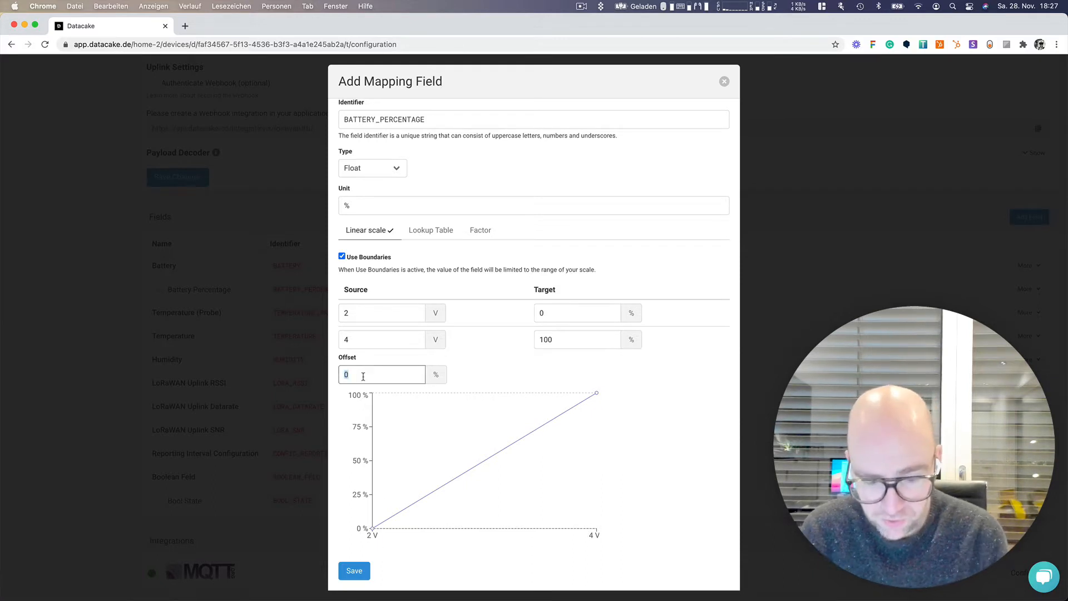
{"action": "type", "text": "20"}
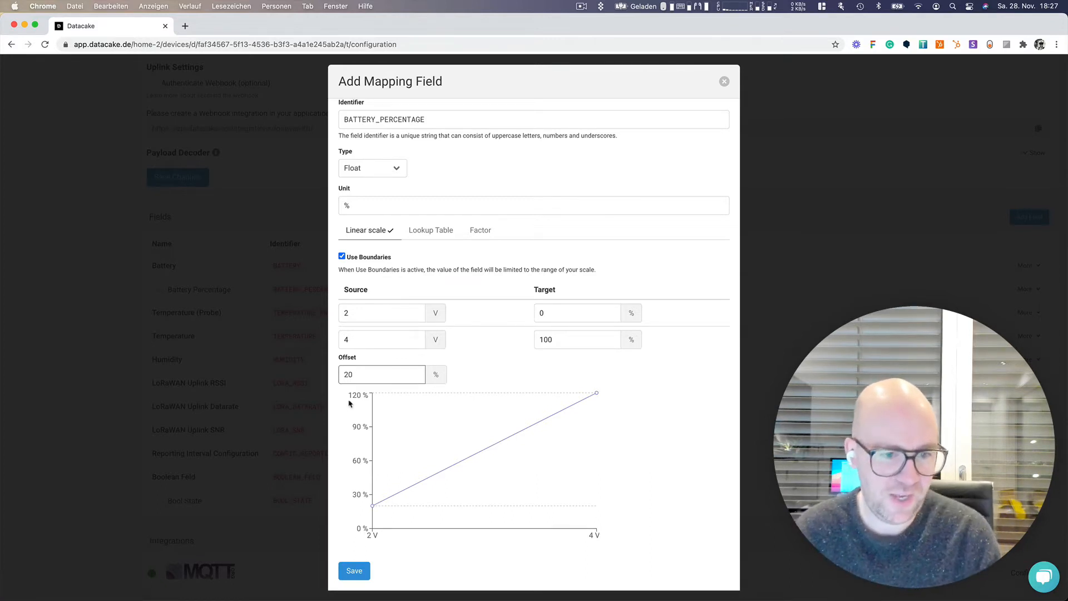
{"action": "double_click", "coordinate": [353, 374]}
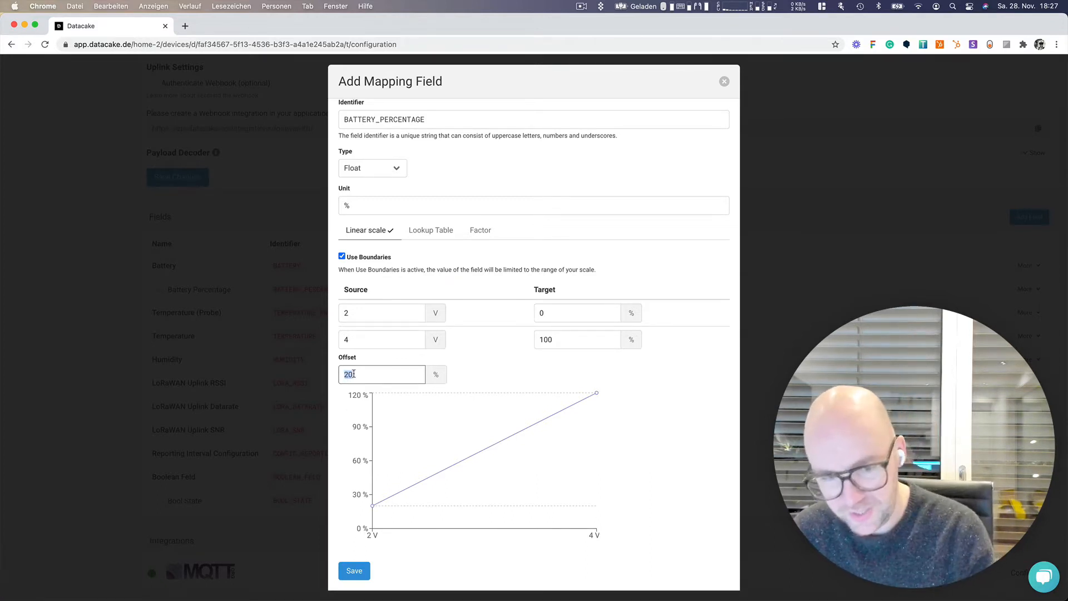
{"action": "type", "text": "0"}
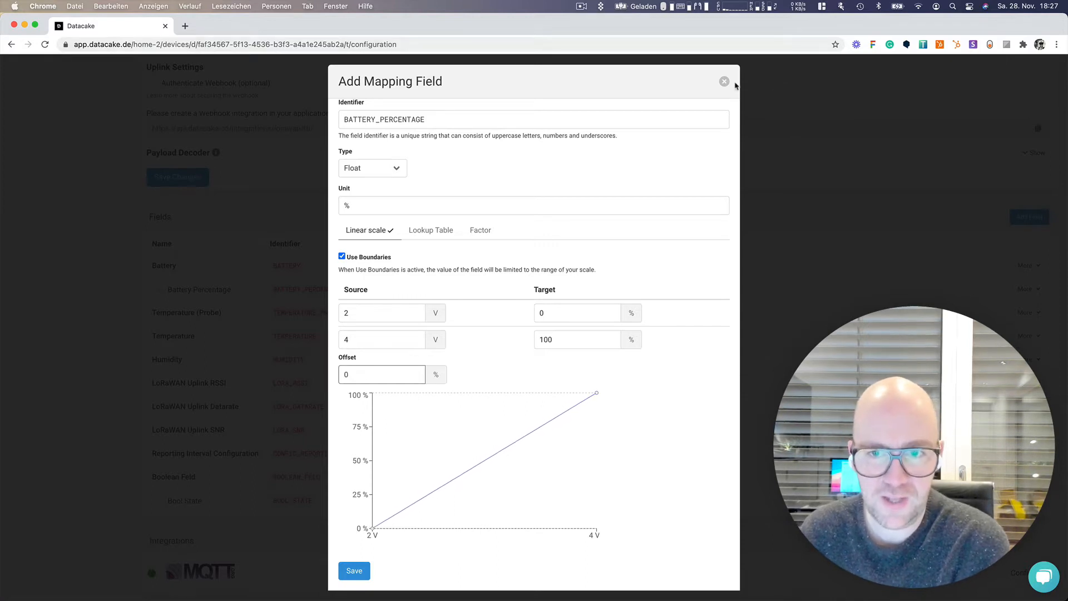
{"action": "left_click", "coordinate": [725, 82]}
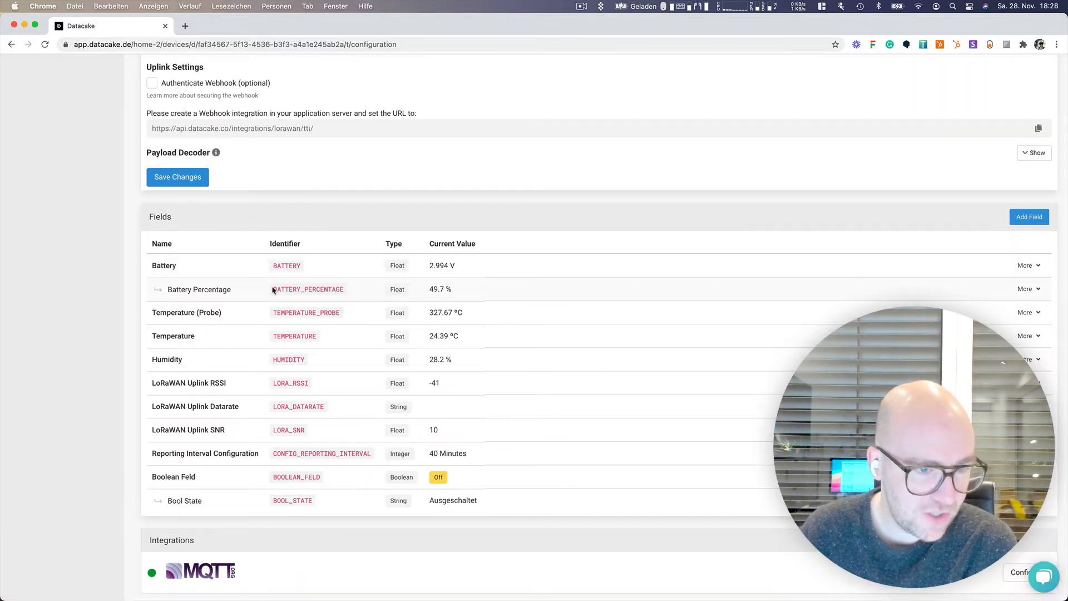
Compare the current values of the Battery field and its Battery Percentage mapping field.
{"action": "left_click_drag", "start_coordinate": [273, 290], "coordinate": [358, 292]}
{"action": "left_click", "coordinate": [358, 292]}
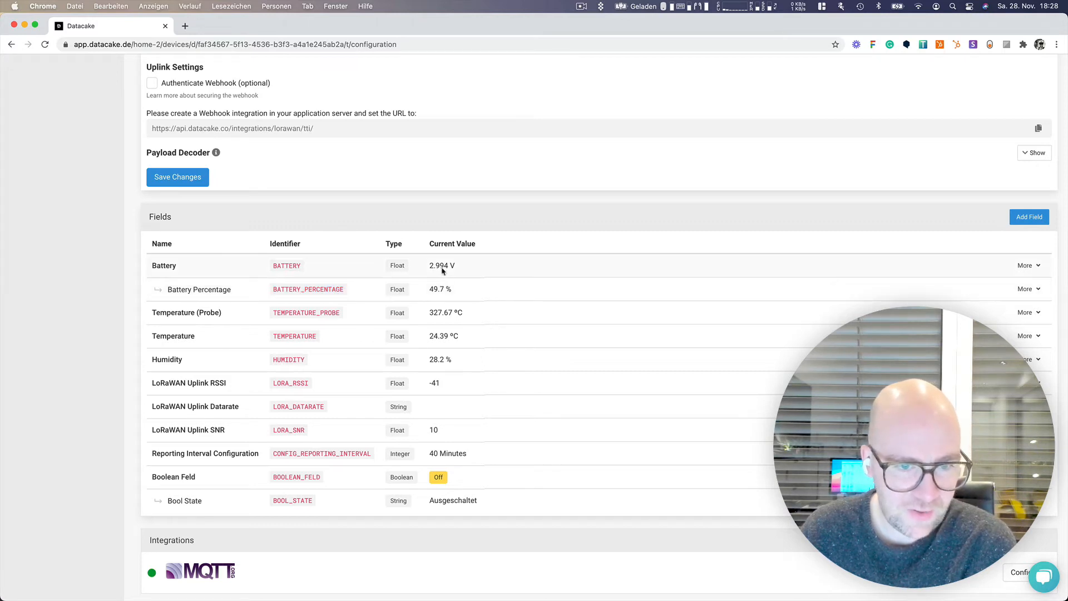
{"action": "mouse_move", "coordinate": [438, 269]}
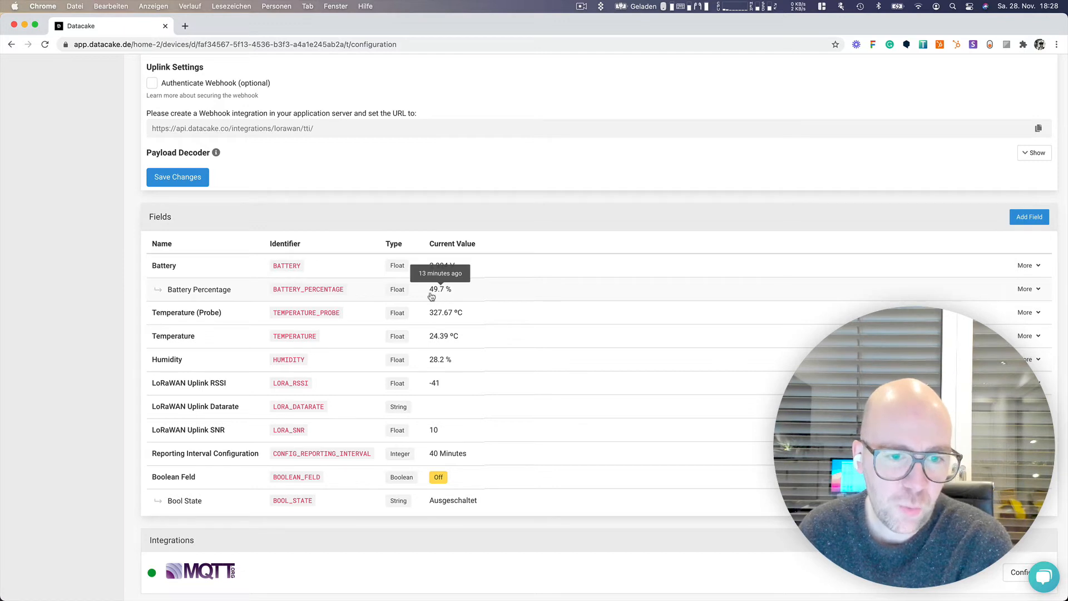
{"action": "left_click_drag", "start_coordinate": [431, 290], "coordinate": [459, 293]}
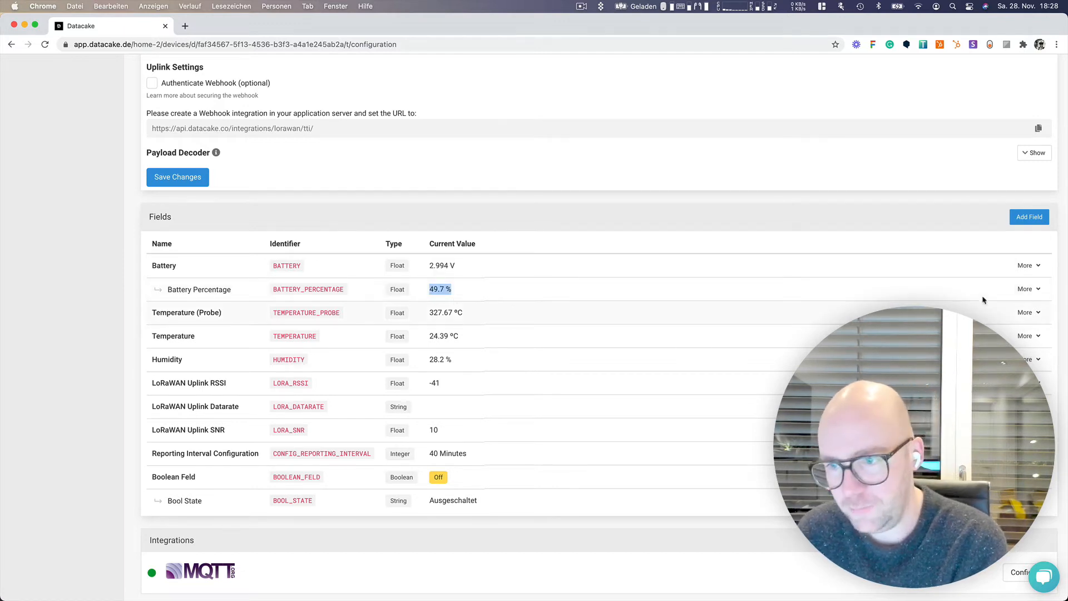
Examine the mapping settings of the existing Battery Percentage field and close them without changes.
{"action": "left_click", "coordinate": [1026, 290]}
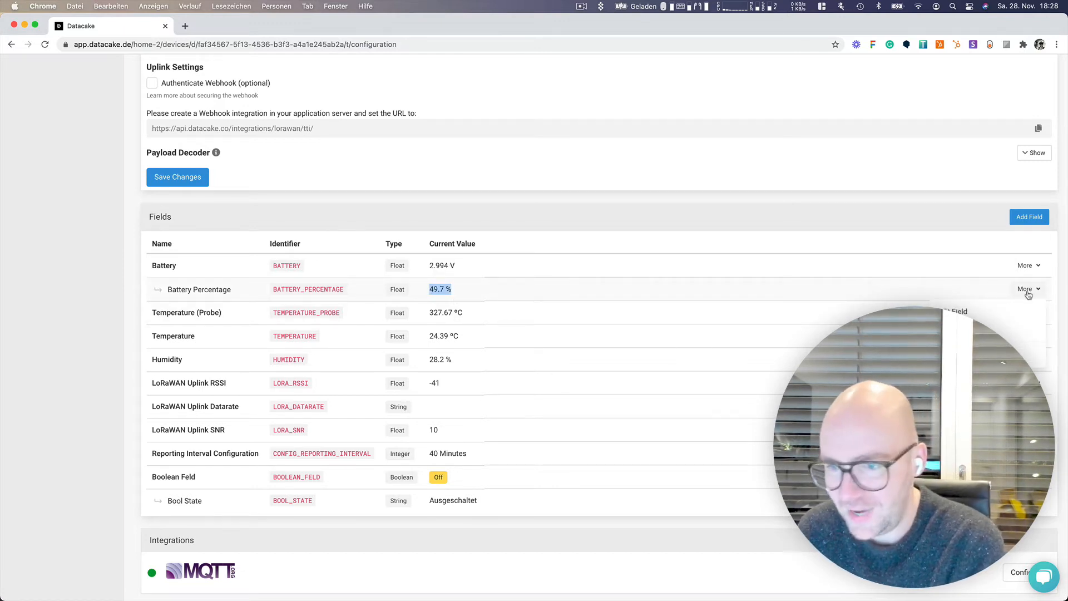
{"action": "left_click", "coordinate": [995, 319]}
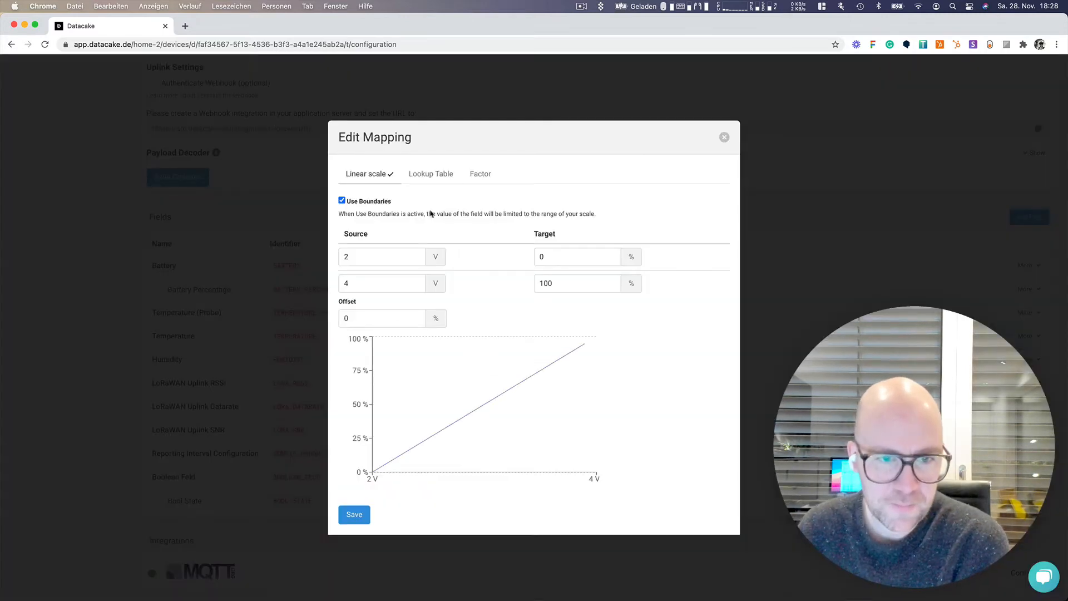
{"action": "left_click", "coordinate": [481, 174]}
{"action": "left_click", "coordinate": [373, 304]}
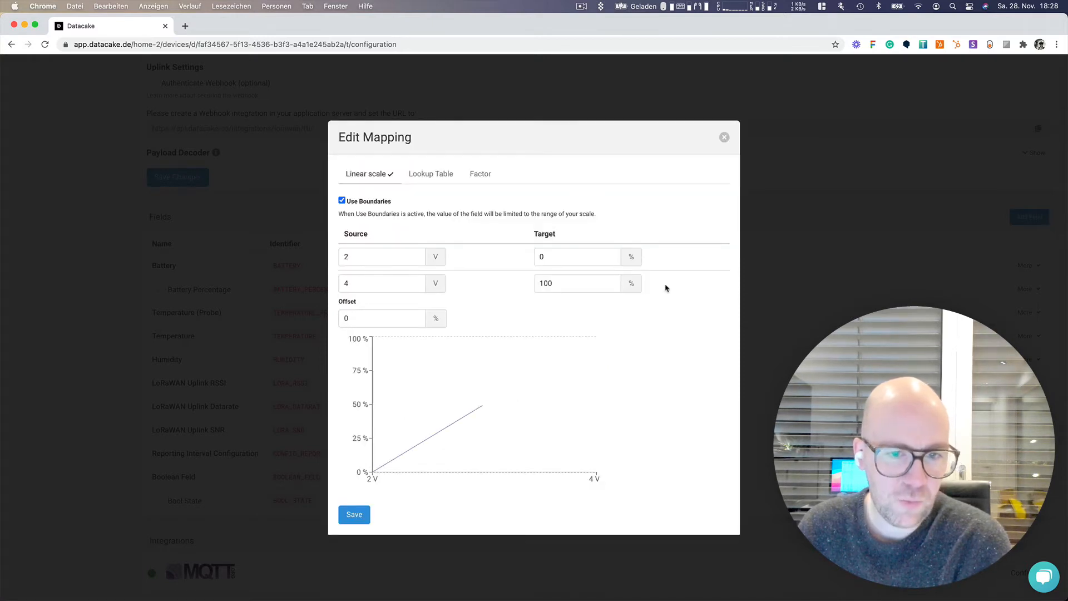
{"action": "left_click", "coordinate": [724, 137]}
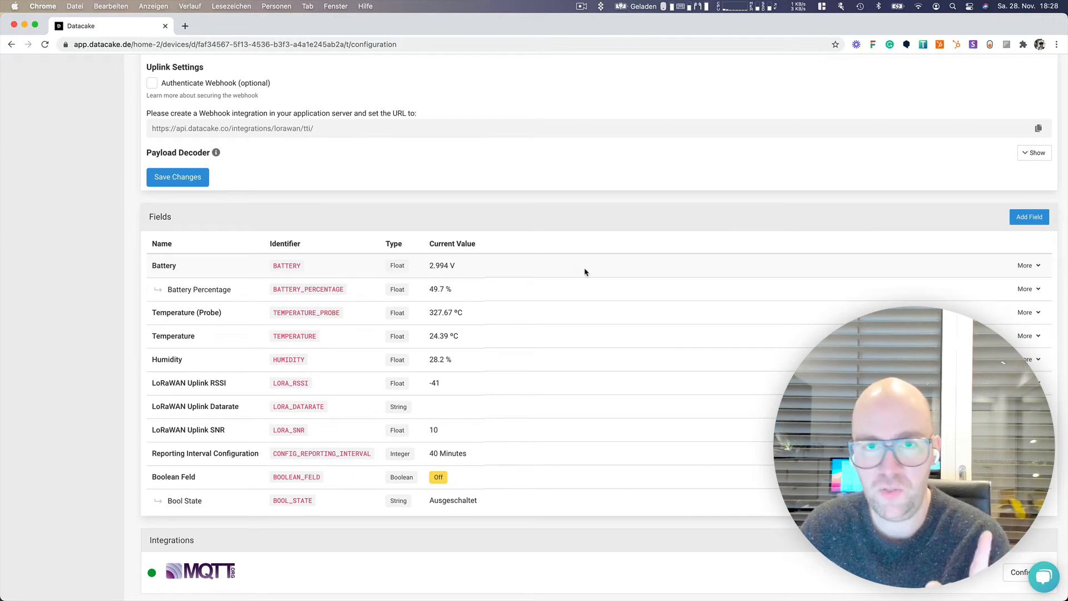
Add a mapping field to the Battery field and name it Battery Millivolts with the identifier BATTERY_MILLIVOLTS.
{"action": "left_click", "coordinate": [1035, 268]}
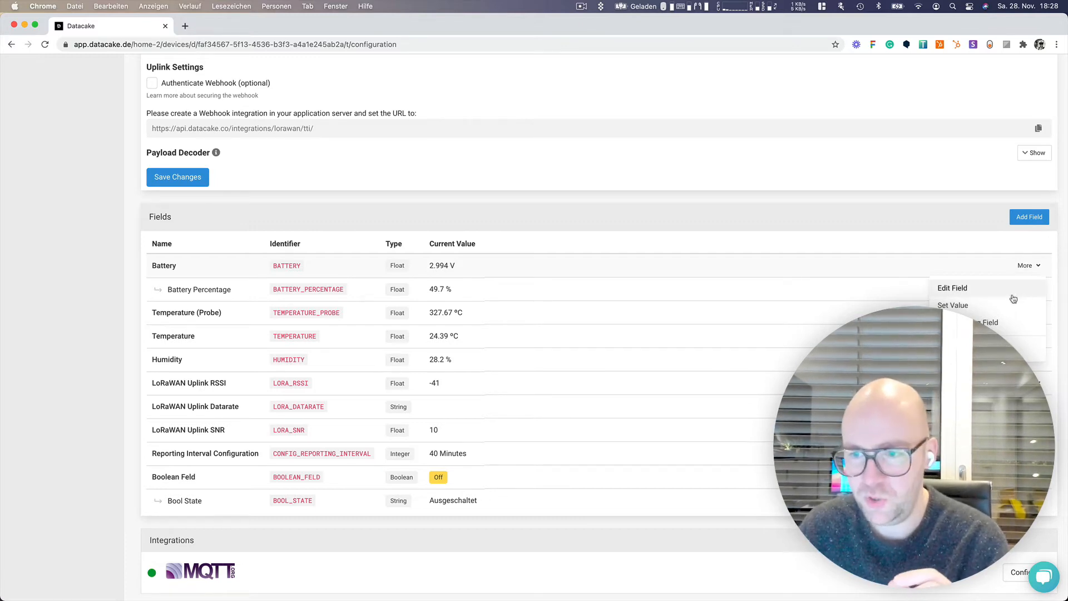
{"action": "left_click", "coordinate": [990, 324]}
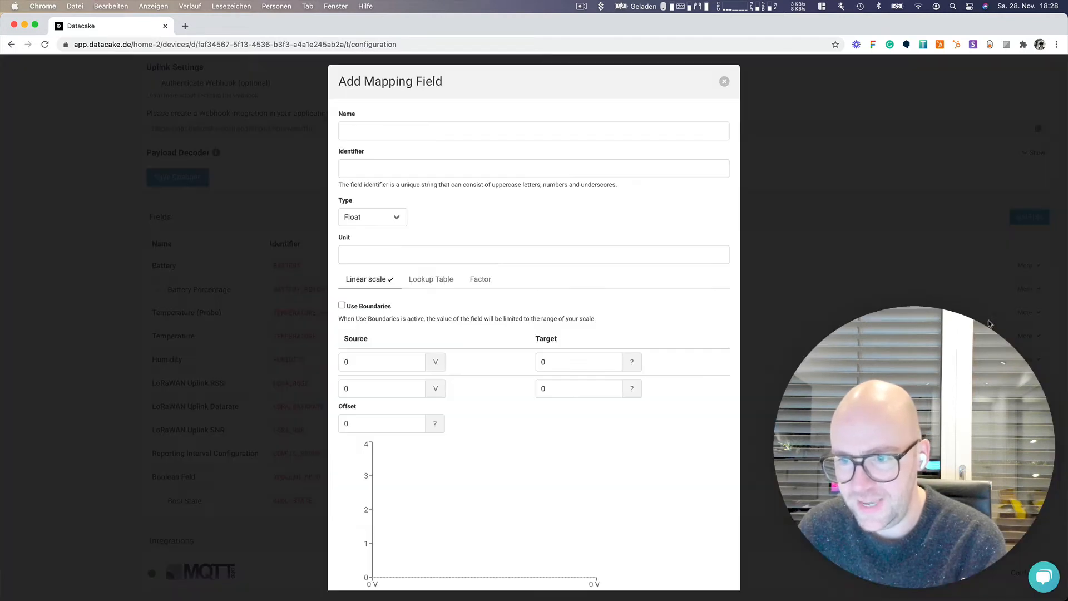
{"action": "left_click", "coordinate": [408, 131]}
{"action": "type", "text": "Ba"}
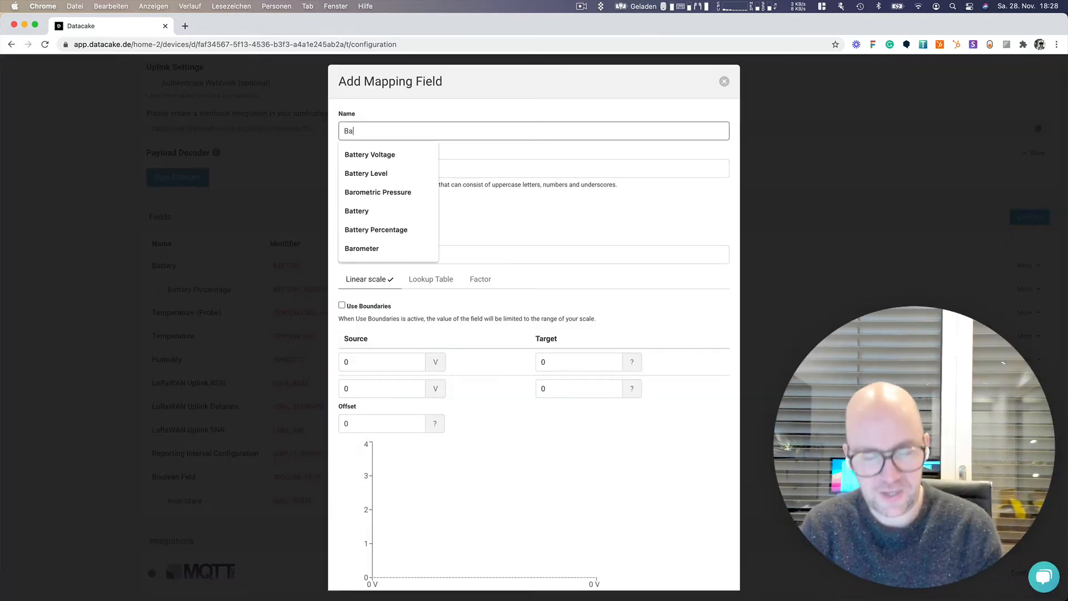
{"action": "type", "text": "ttery M"}
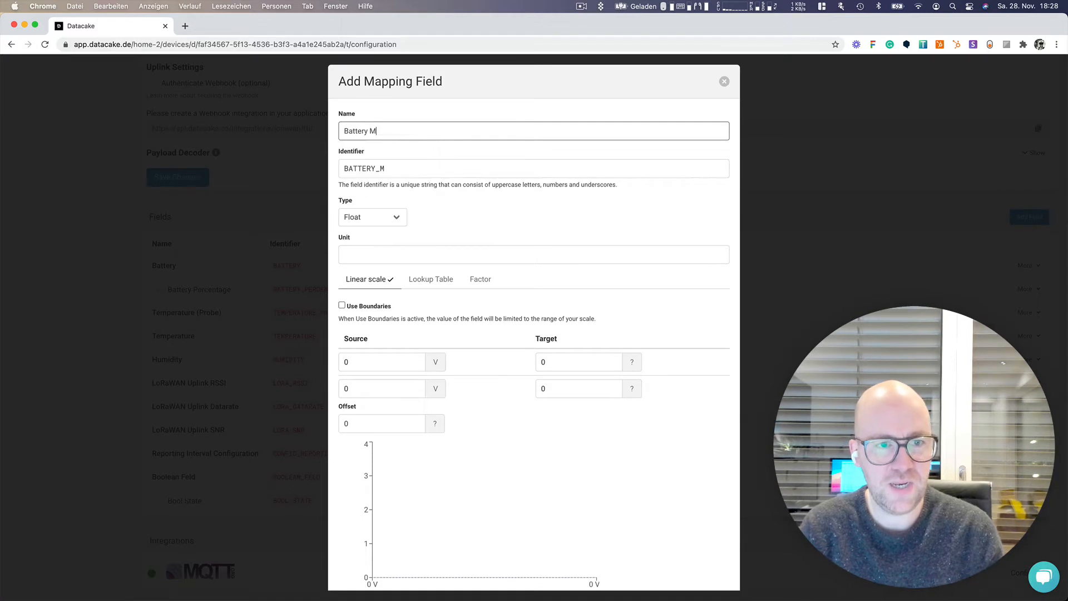
{"action": "type", "text": "illovo"}
{"action": "key", "text": "BackSpace"}
{"action": "key", "text": "BackSpace"}
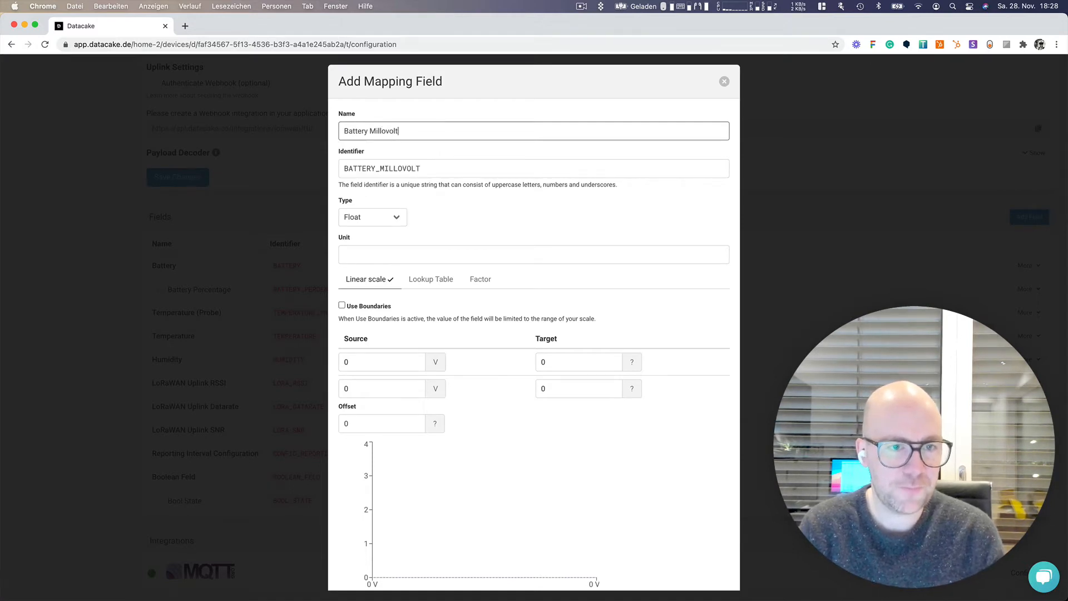
{"action": "type", "text": "volts"}
{"action": "key", "text": "Tab"}
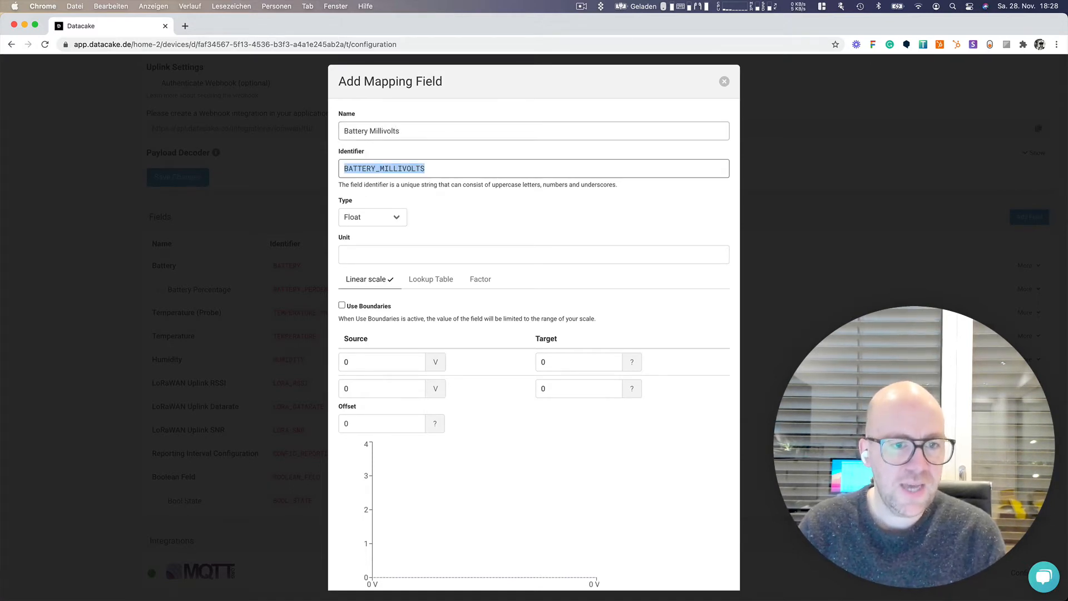
Keep the Float type for the Battery Millivolts mapping field and set its unit to mV.
{"action": "left_click", "coordinate": [368, 218]}
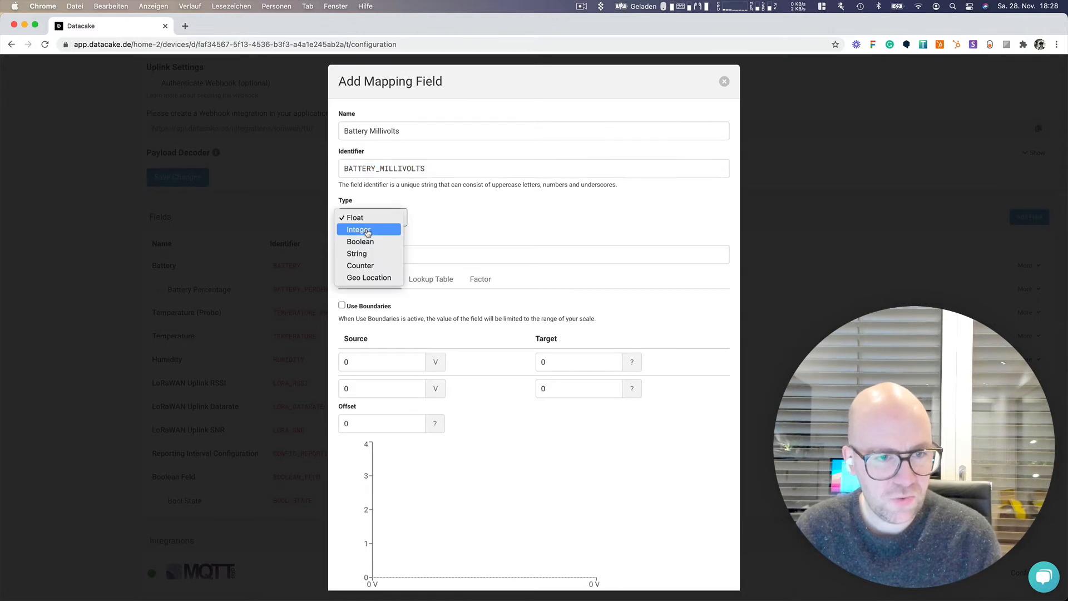
{"action": "left_click", "coordinate": [453, 236]}
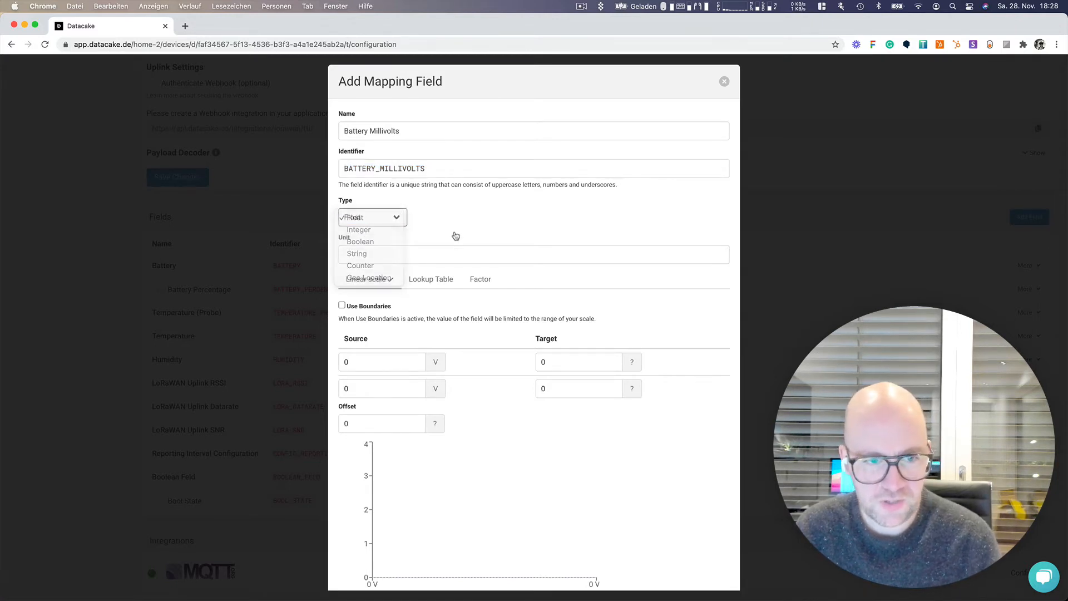
{"action": "left_click", "coordinate": [399, 250]}
{"action": "type", "text": "mV"}
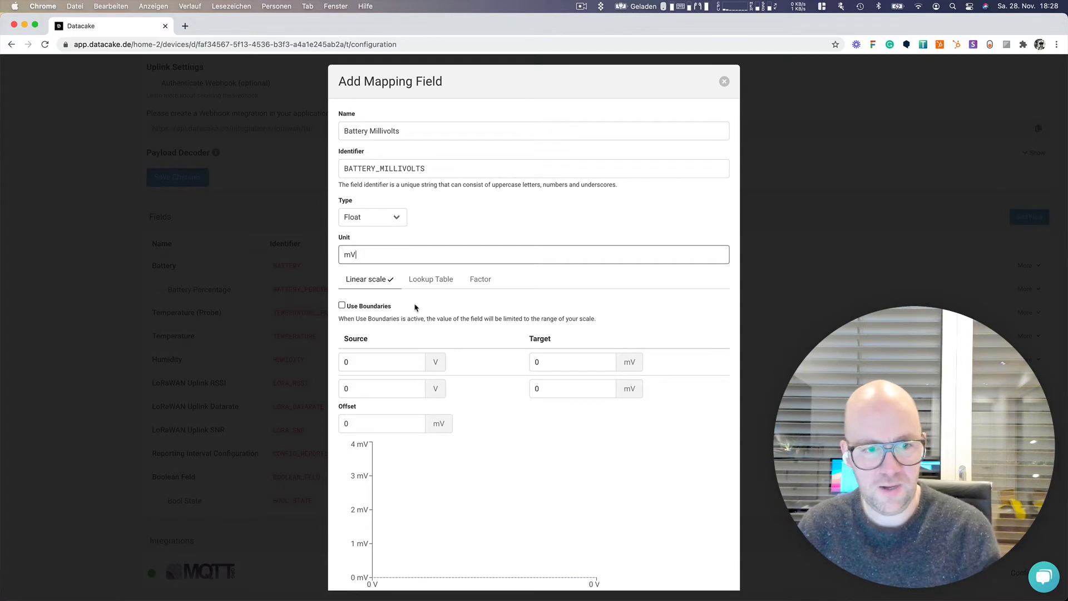
Switch the mapping method to Factor, set the factor to 1.000 (one thousand) and save the Battery Millivolts field.
{"action": "left_click", "coordinate": [480, 279]}
{"action": "double_click", "coordinate": [377, 433]}
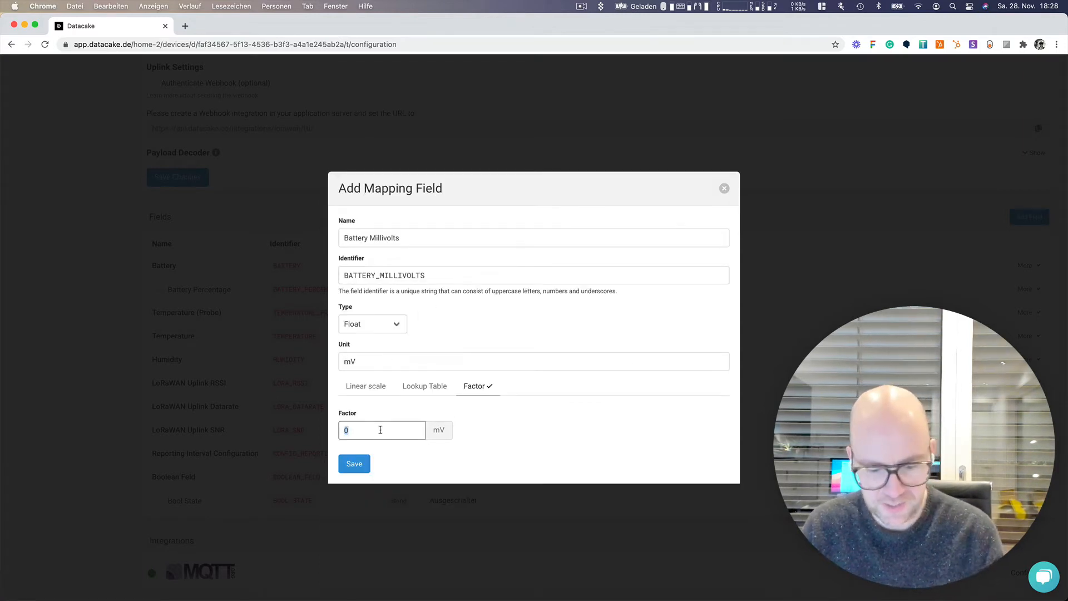
{"action": "type", "text": "1.00"}
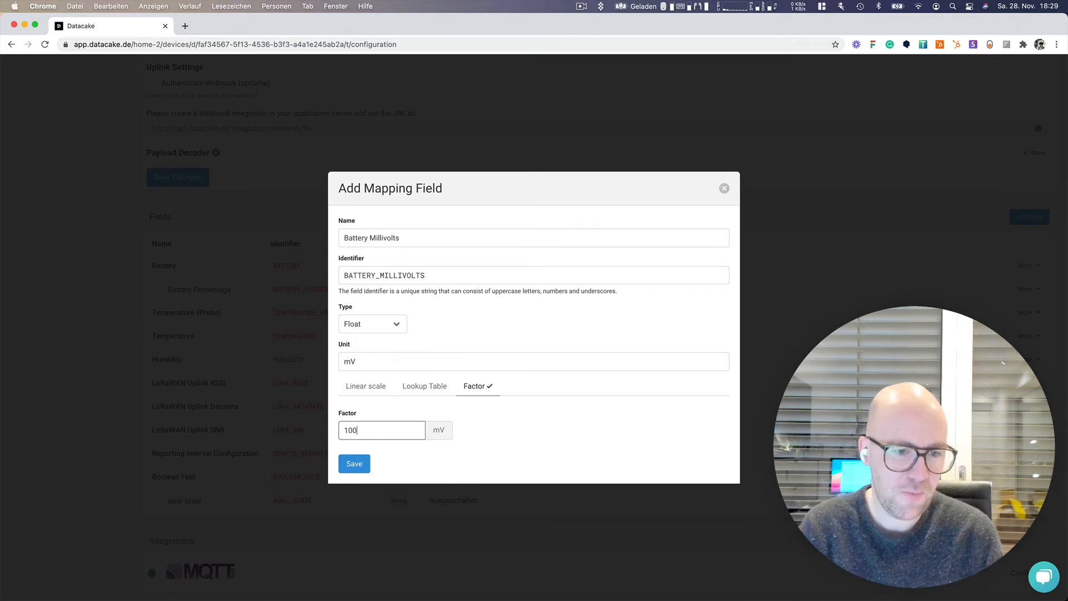
{"action": "type", "text": "0"}
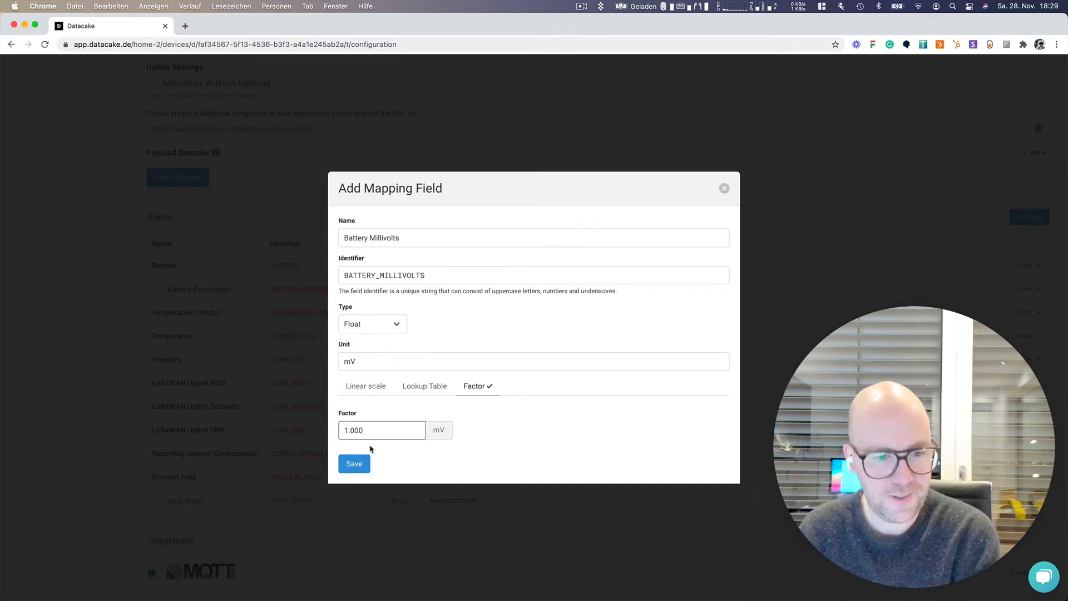
{"action": "left_click", "coordinate": [358, 465]}
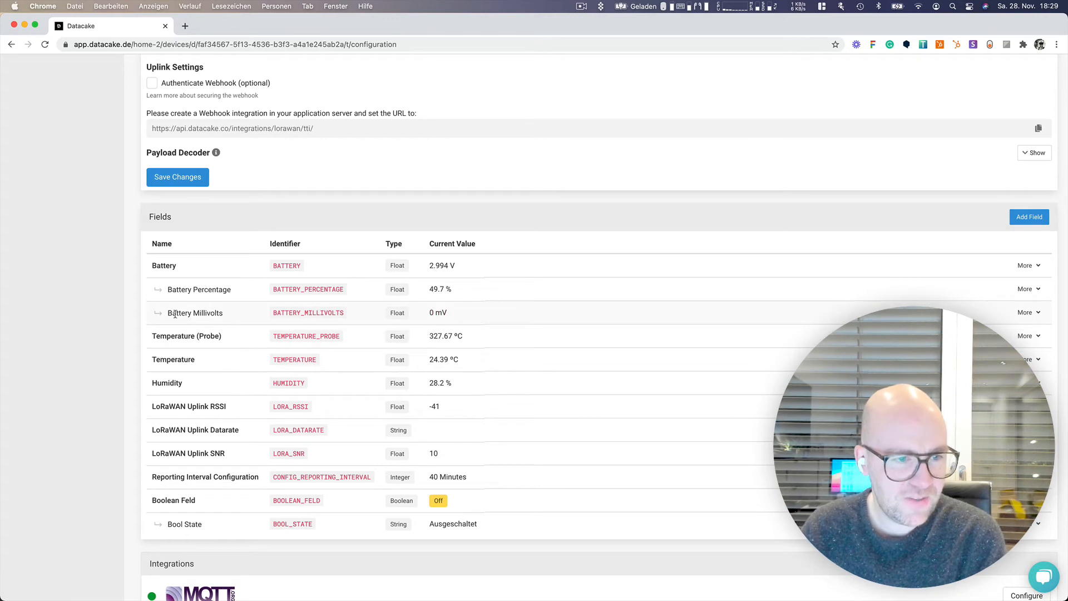
{"action": "left_click_drag", "start_coordinate": [166, 313], "coordinate": [234, 318]}
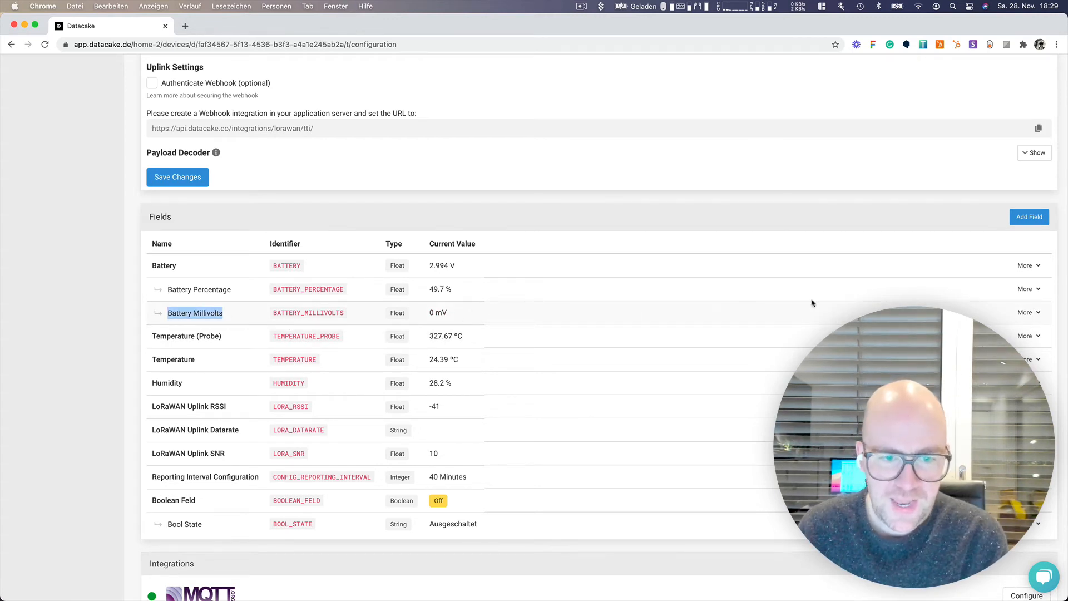
Manually set the value of the Battery field to 2,995 V.
{"action": "left_click", "coordinate": [1029, 267]}
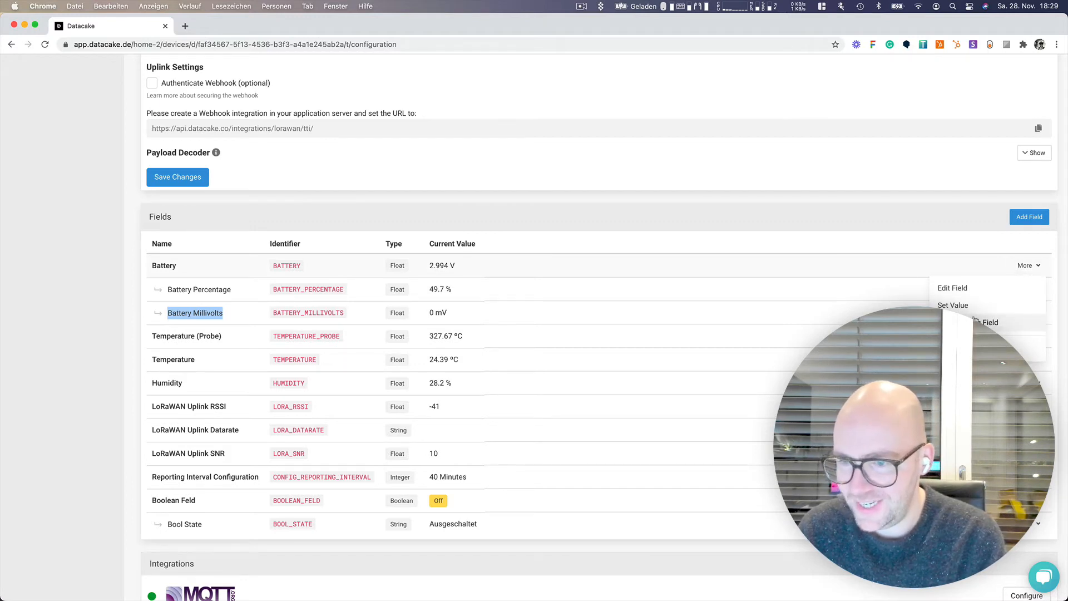
{"action": "left_click", "coordinate": [964, 306]}
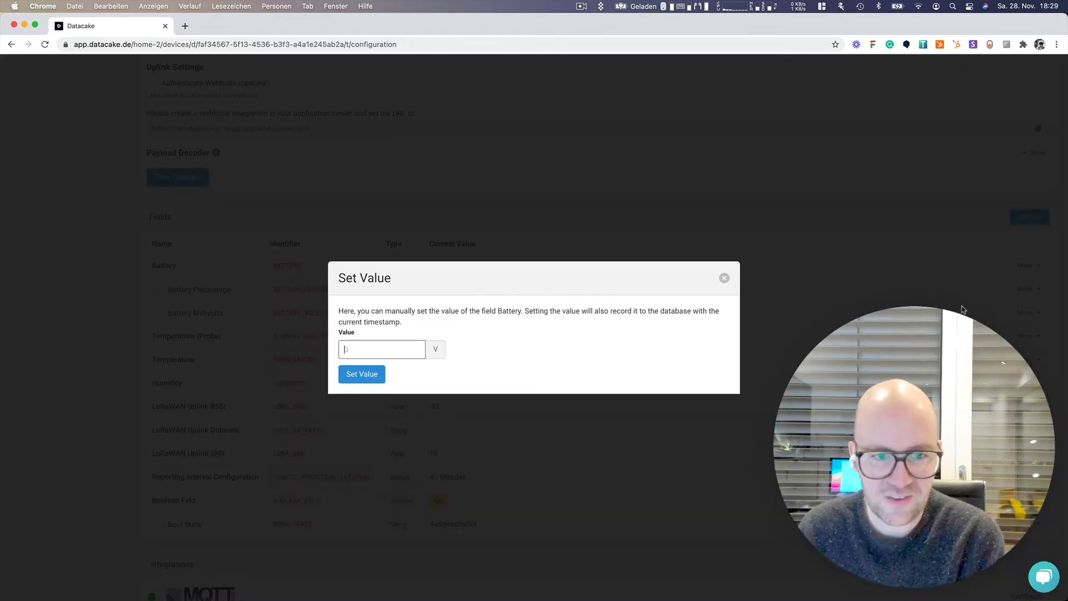
{"action": "type", "text": "2"}
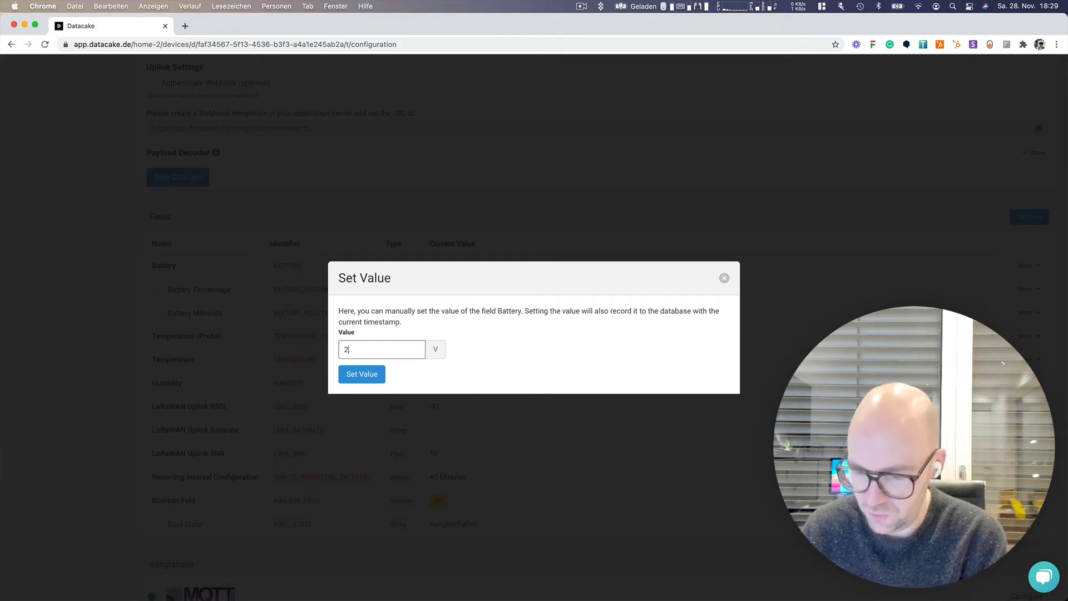
{"action": "type", "text": ",995"}
{"action": "key", "text": "Return"}
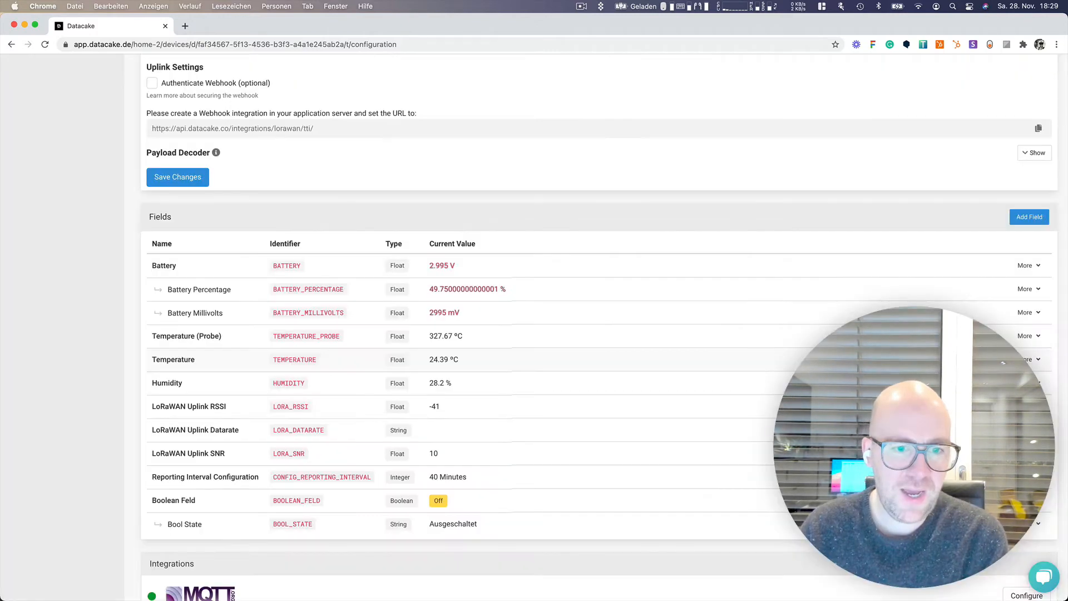
Compare the current values of the Battery Millivolts and Battery Percentage mapping fields with their source Battery field.
{"action": "left_click_drag", "start_coordinate": [429, 312], "coordinate": [477, 312]}
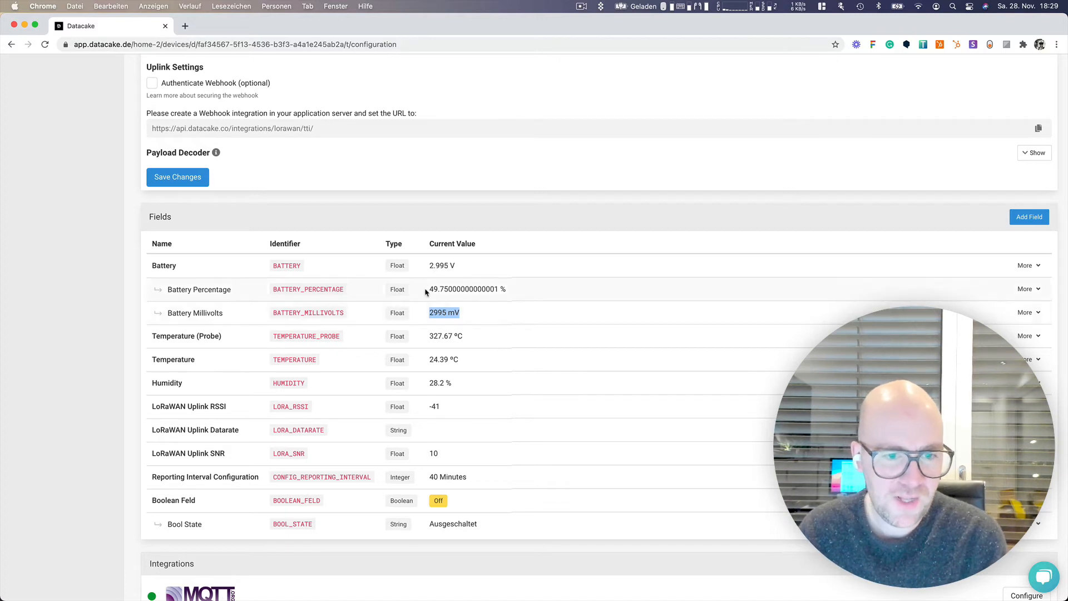
{"action": "left_click_drag", "start_coordinate": [428, 289], "coordinate": [578, 303]}
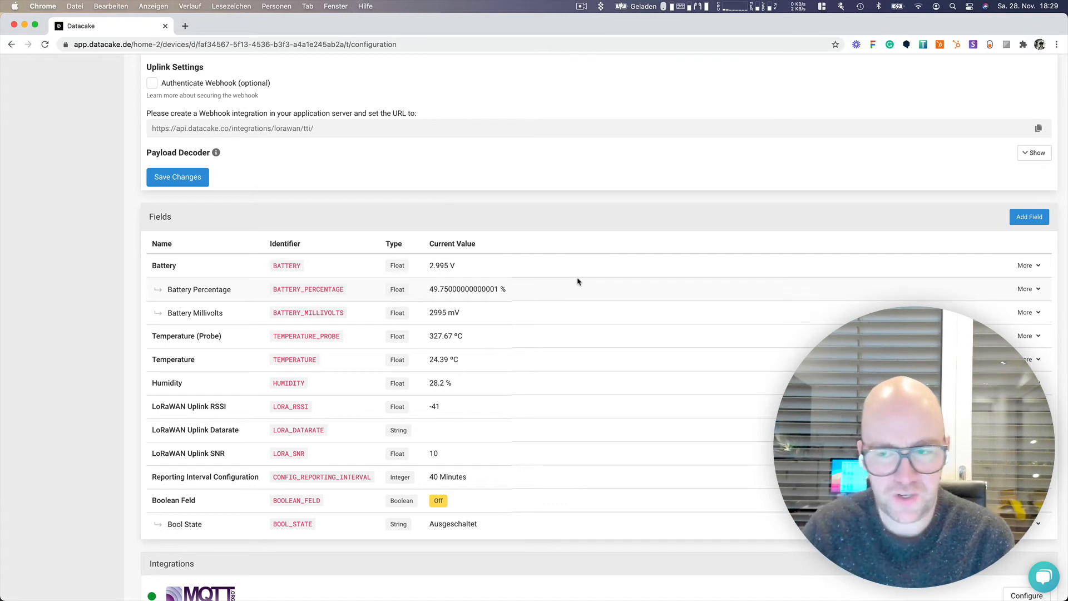
{"action": "double_click", "coordinate": [284, 266]}
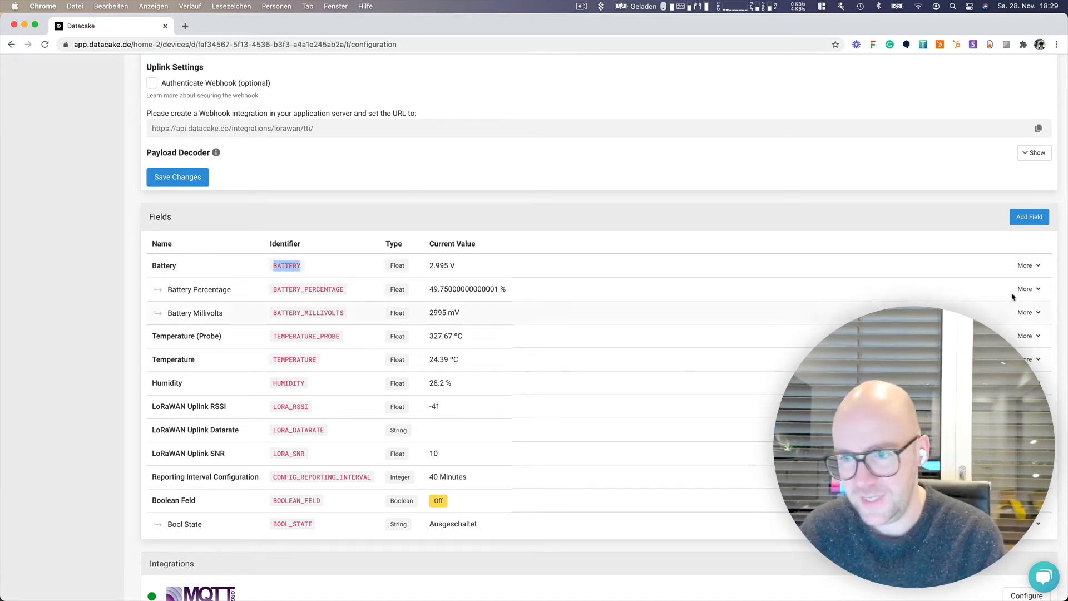
Start another mapping field on the Battery field and set its type to String.
{"action": "left_click", "coordinate": [1036, 266]}
{"action": "left_click", "coordinate": [979, 322]}
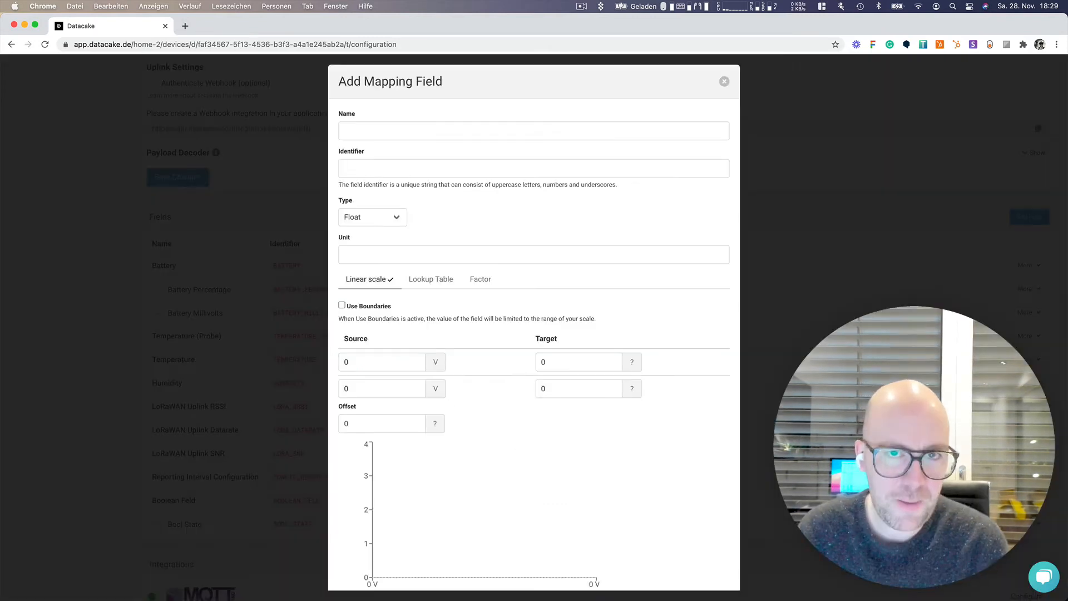
{"action": "left_click", "coordinate": [364, 220]}
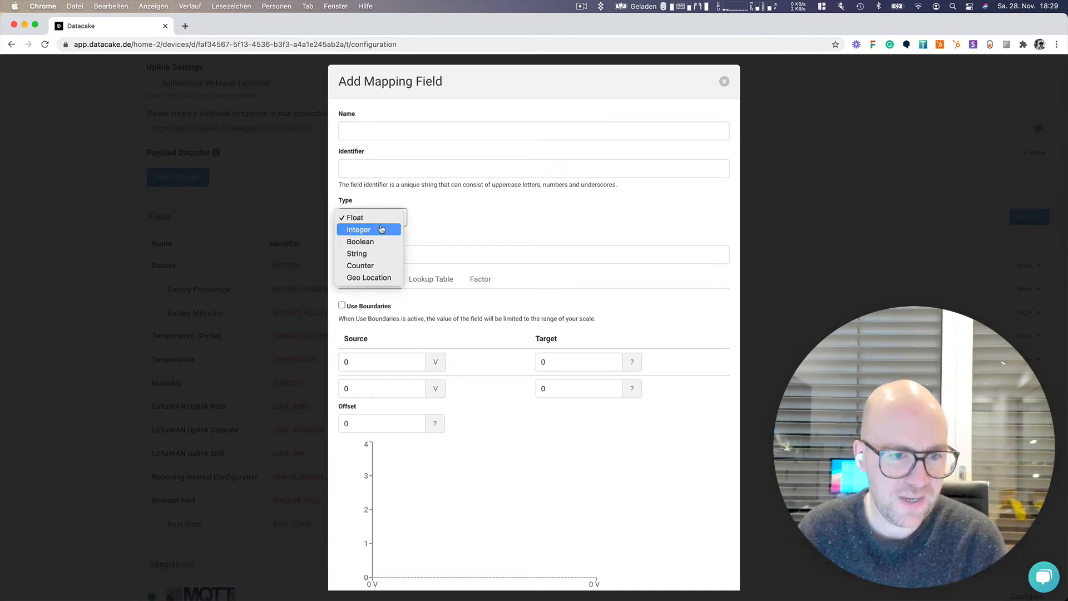
{"action": "left_click", "coordinate": [371, 253]}
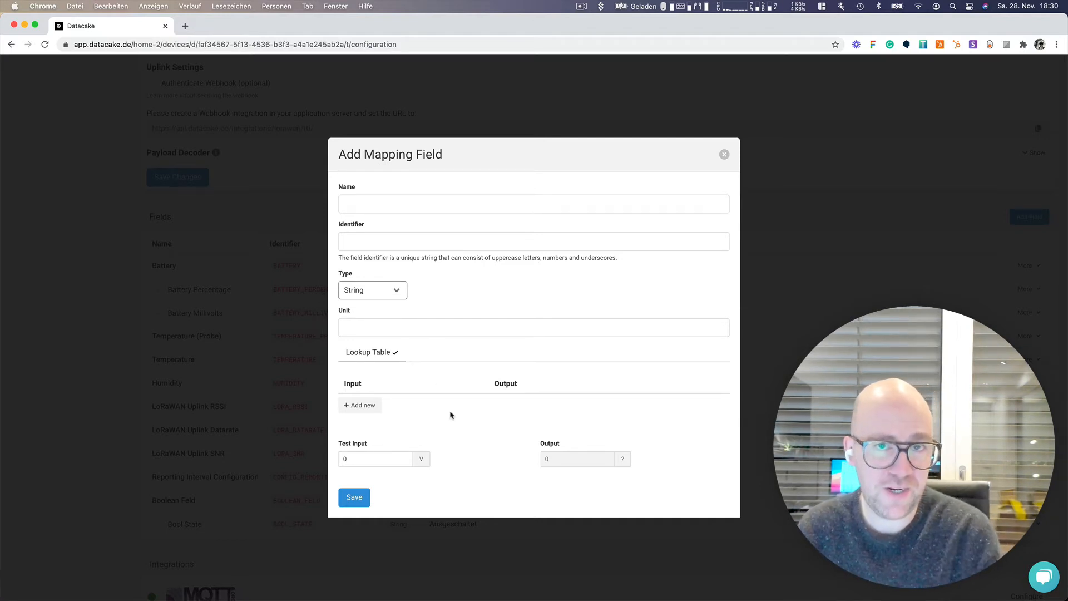
Add three rows to the lookup table of the new String mapping field.
{"action": "scroll", "coordinate": [386, 326], "scroll_direction": "down", "scroll_amount": 1}
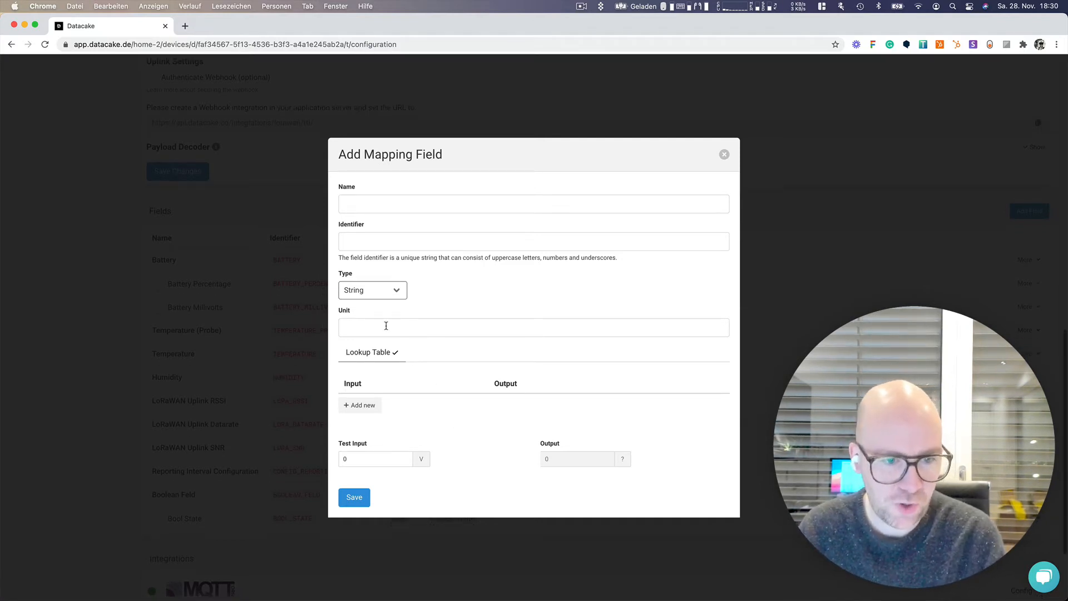
{"action": "left_click", "coordinate": [358, 405]}
{"action": "left_click", "coordinate": [362, 418]}
{"action": "left_click", "coordinate": [365, 439]}
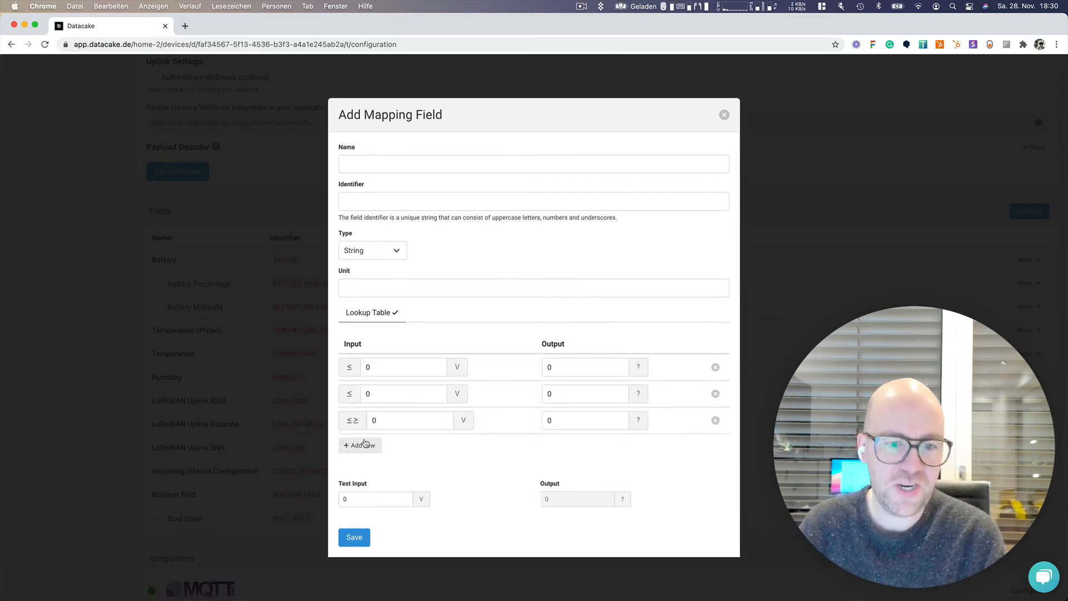
Set the lookup table's input thresholds to 2, 3 and 4 V in the first, second and third rows.
{"action": "double_click", "coordinate": [412, 364]}
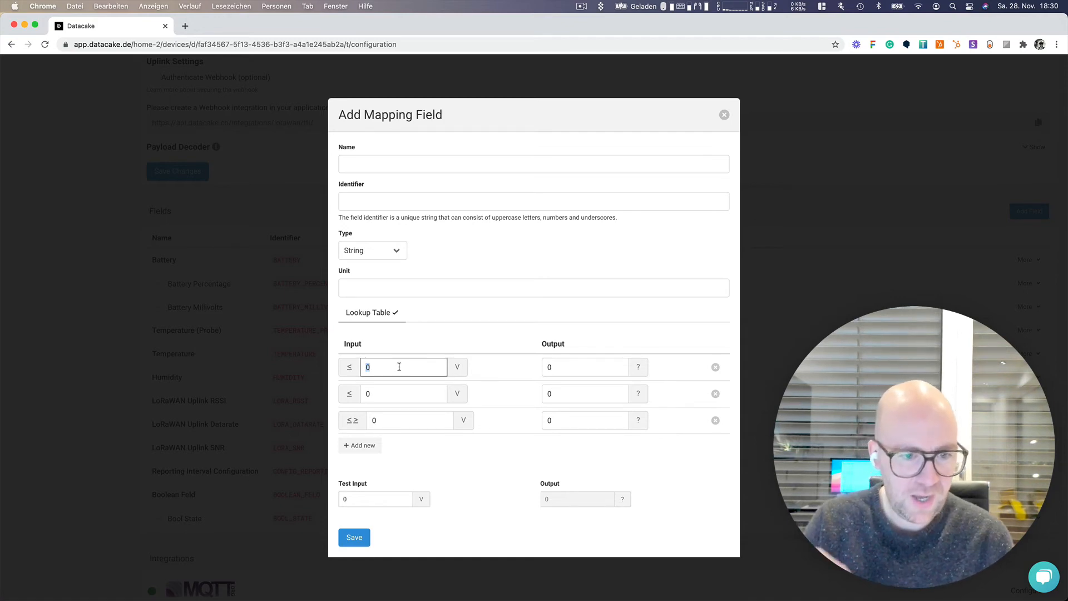
{"action": "type", "text": "2"}
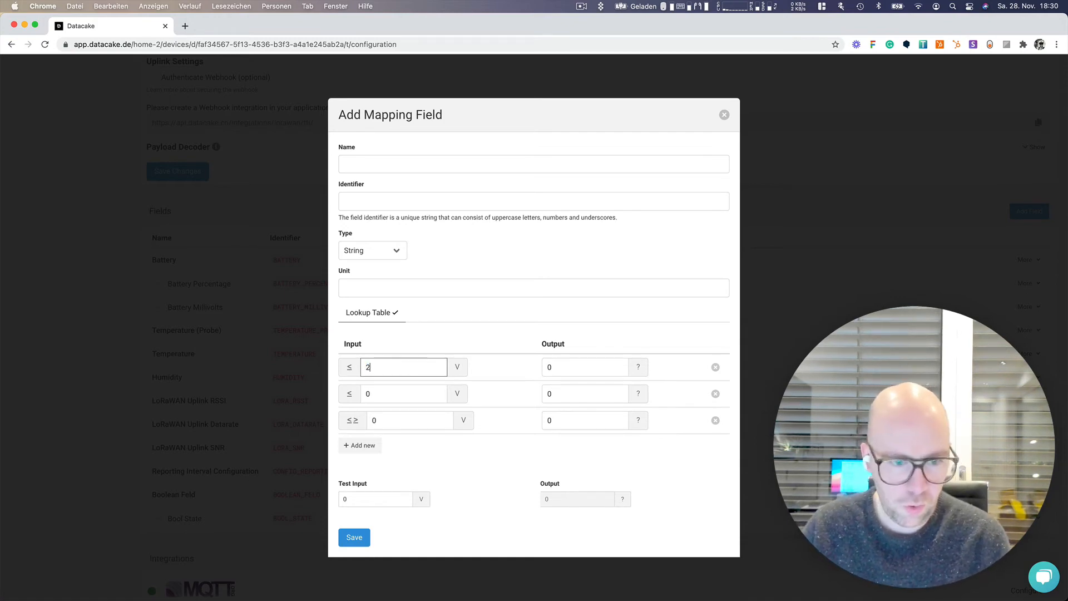
{"action": "double_click", "coordinate": [393, 393]}
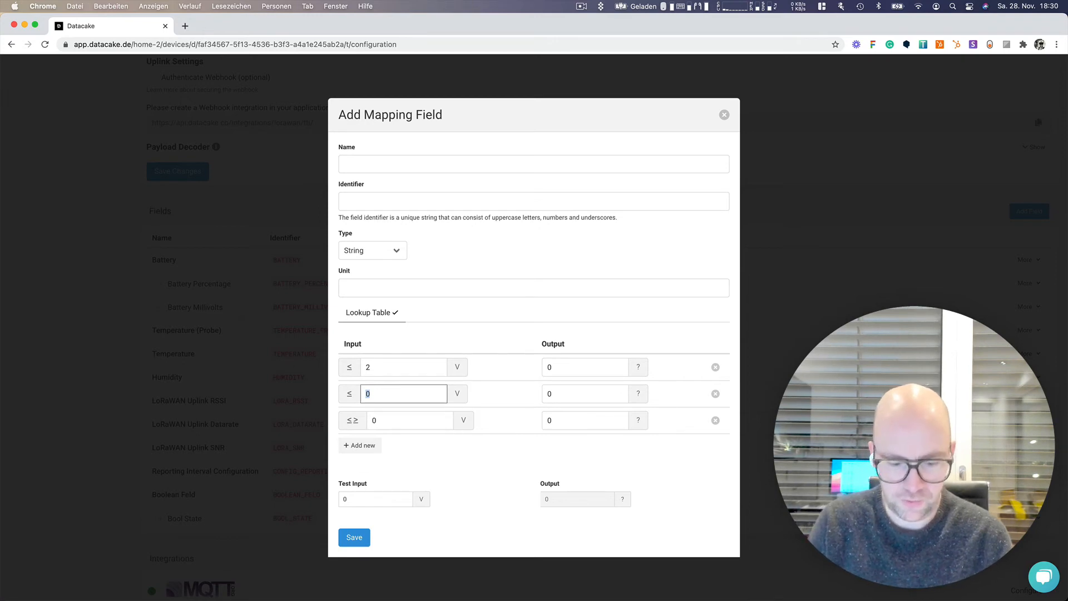
{"action": "type", "text": "3"}
{"action": "double_click", "coordinate": [407, 418]}
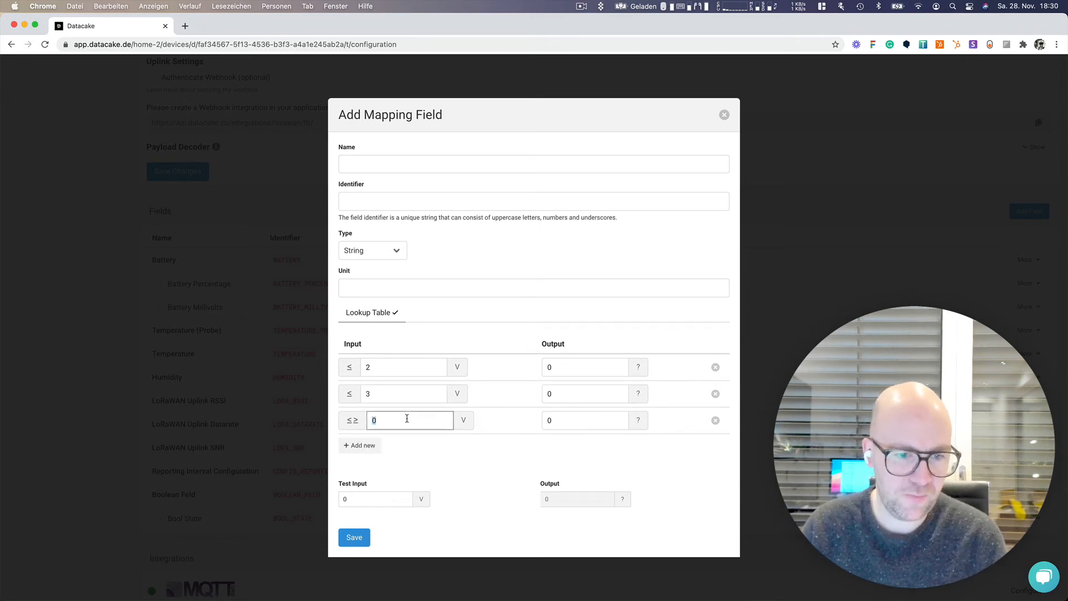
{"action": "type", "text": "4"}
Set the lookup outputs to Good for the 4 V row, Moderate for 3 V and Low for 2 V.
{"action": "double_click", "coordinate": [621, 426]}
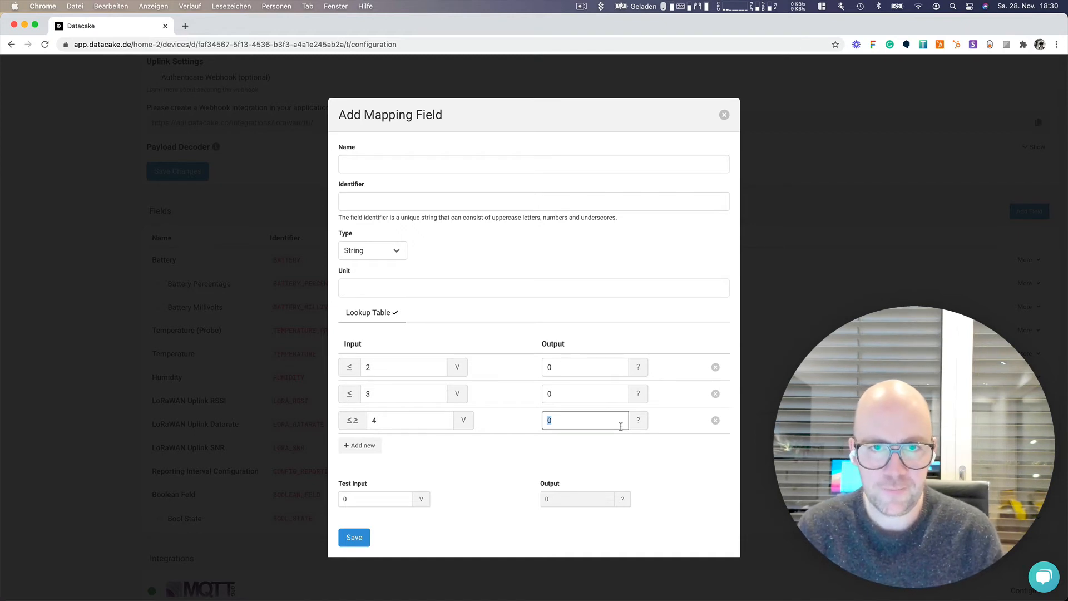
{"action": "type", "text": "Good"}
{"action": "double_click", "coordinate": [584, 395]}
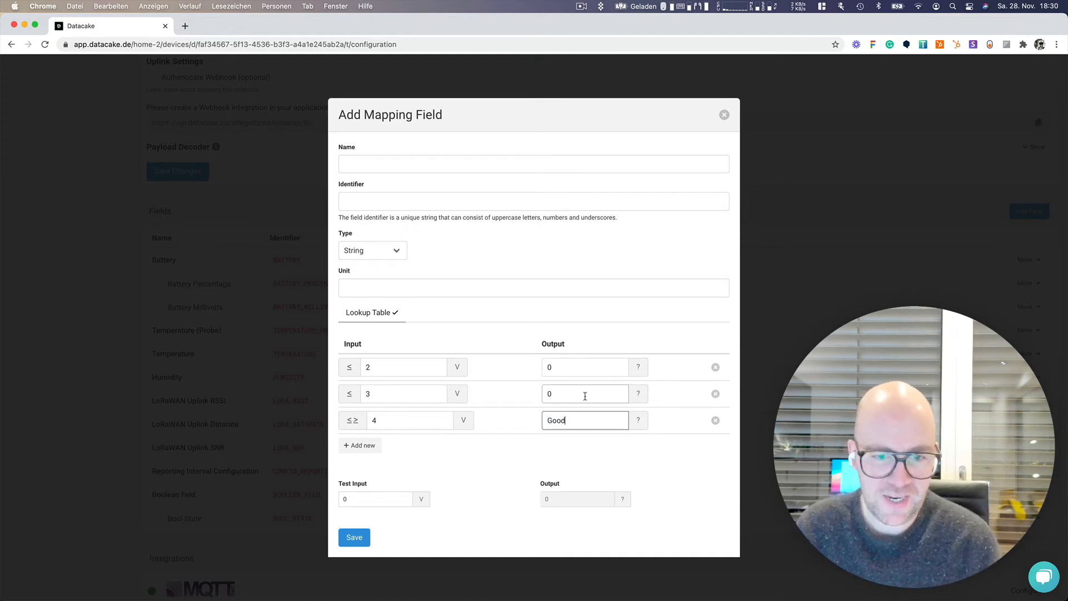
{"action": "type", "text": "Mpd"}
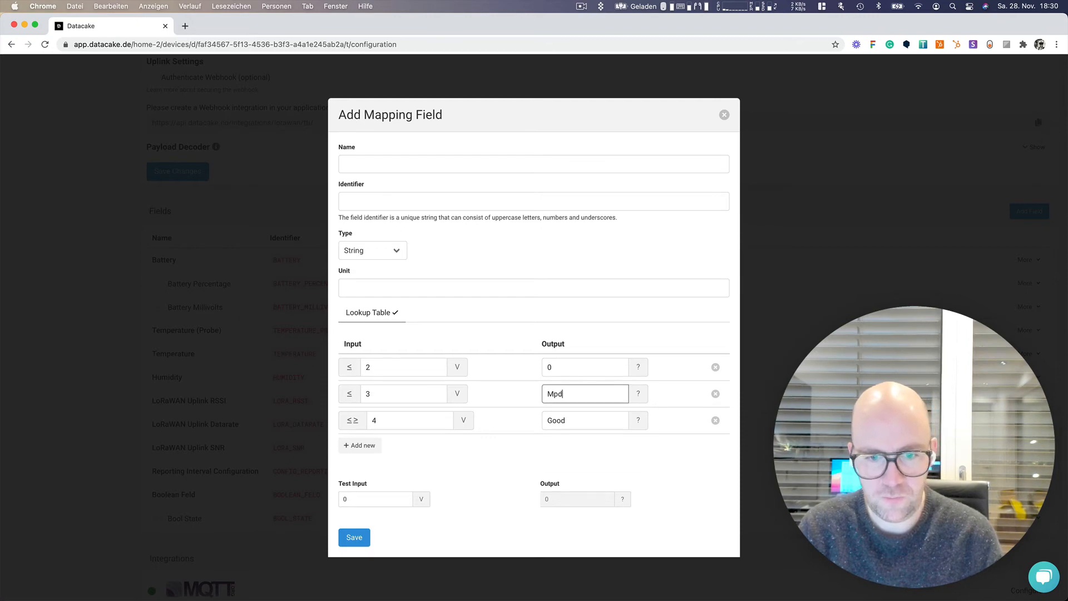
{"action": "key", "text": "BackSpace"}
{"action": "key", "text": "BackSpace"}
{"action": "type", "text": "oderate"}
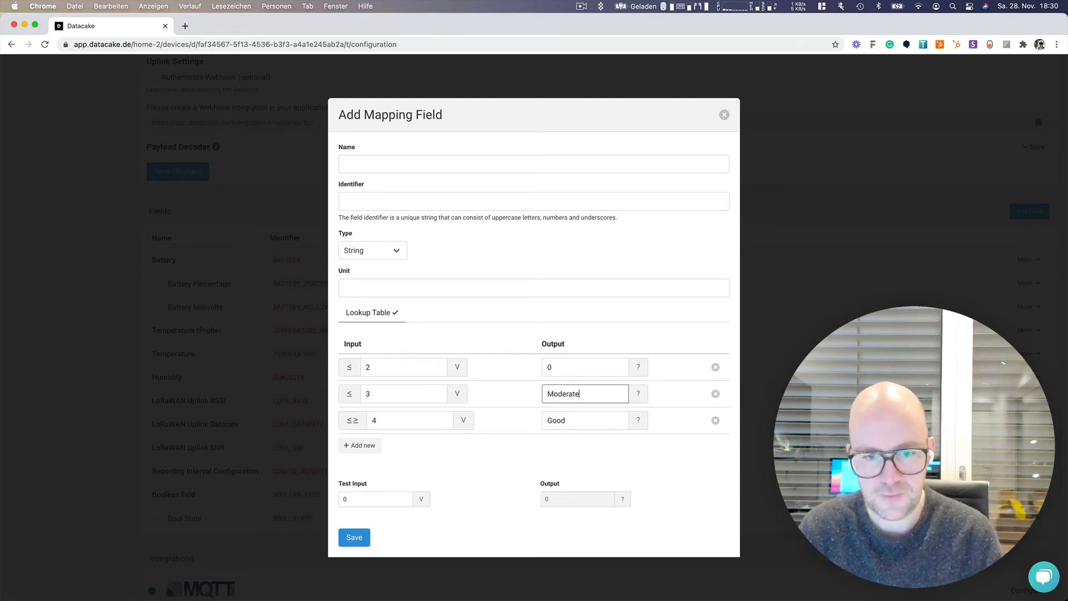
{"action": "left_click", "coordinate": [582, 372]}
{"action": "type", "text": "Low"}
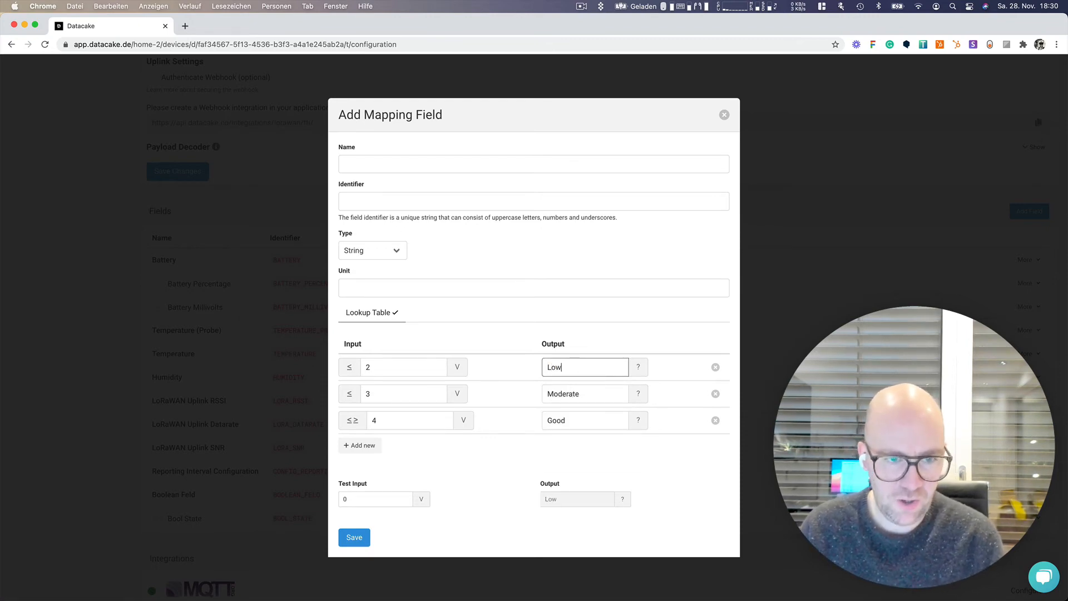
Name the new String mapping field Battery Status.
{"action": "left_click", "coordinate": [436, 163]}
{"action": "type", "text": "Bat"}
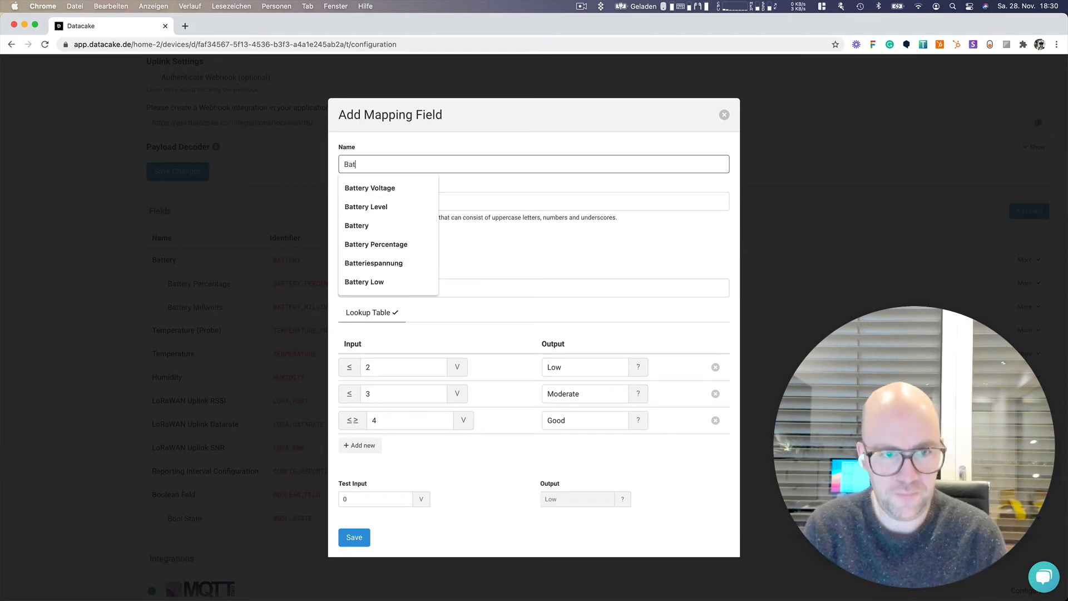
{"action": "type", "text": "tery Status"}
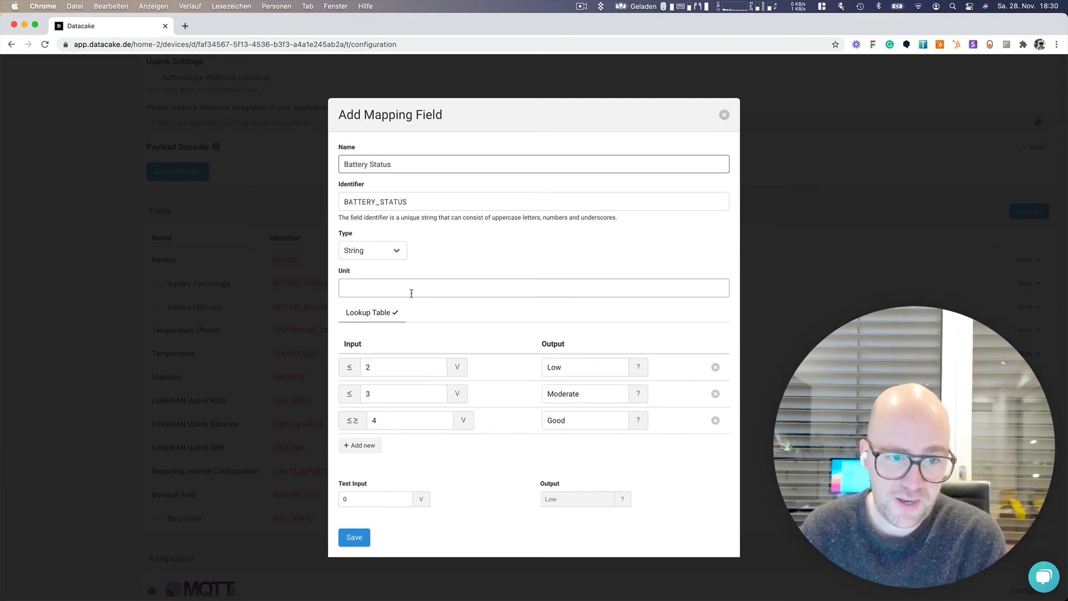
Test the lookup table with inputs of 4, 3 and 2 V and save the mapping field.
{"action": "left_click", "coordinate": [386, 502]}
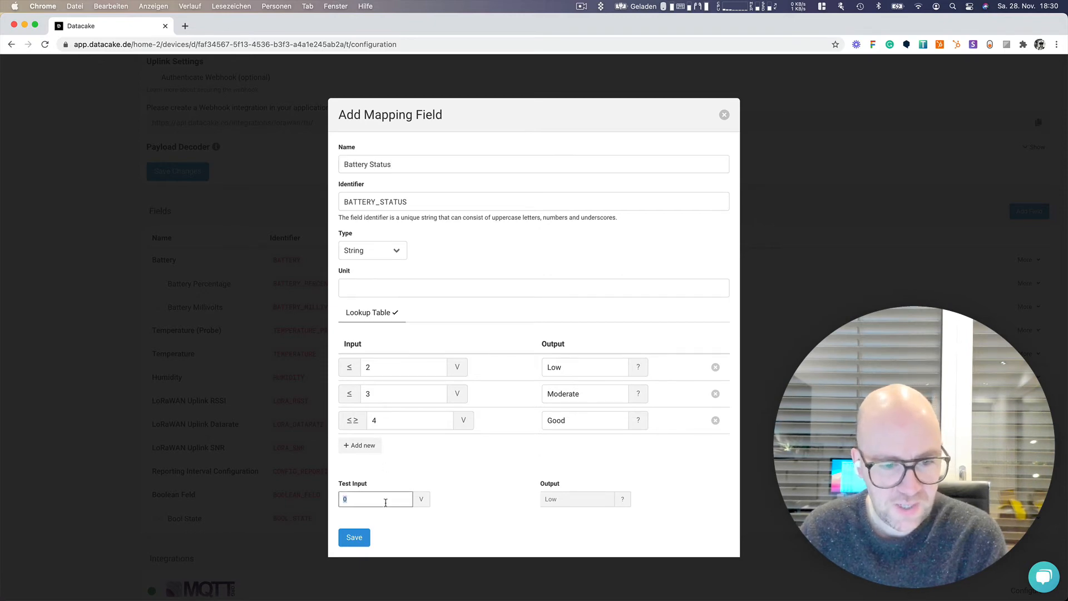
{"action": "type", "text": "4"}
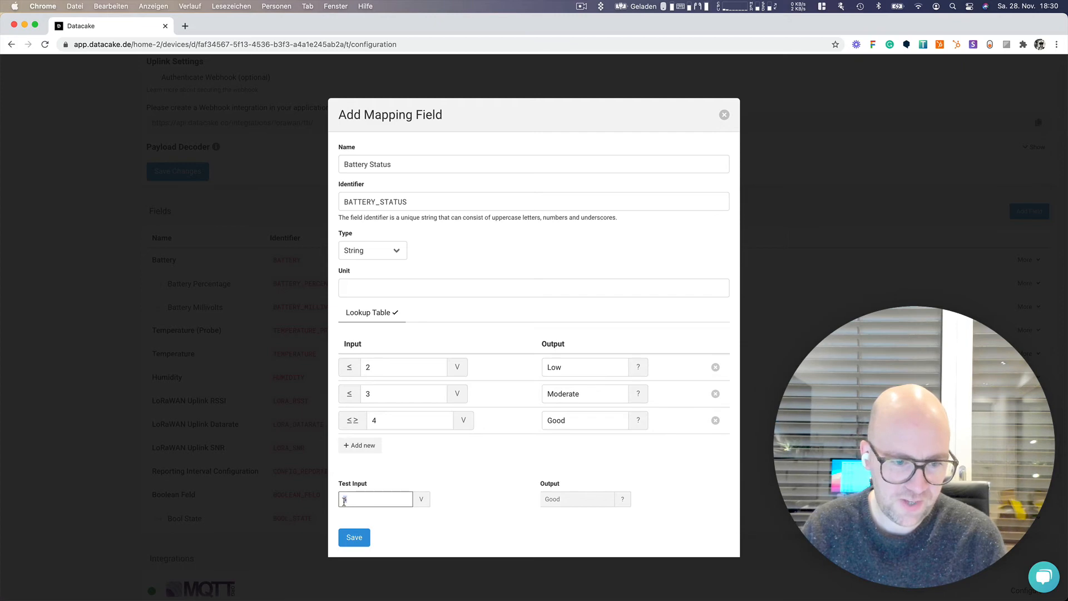
{"action": "type", "text": "2"}
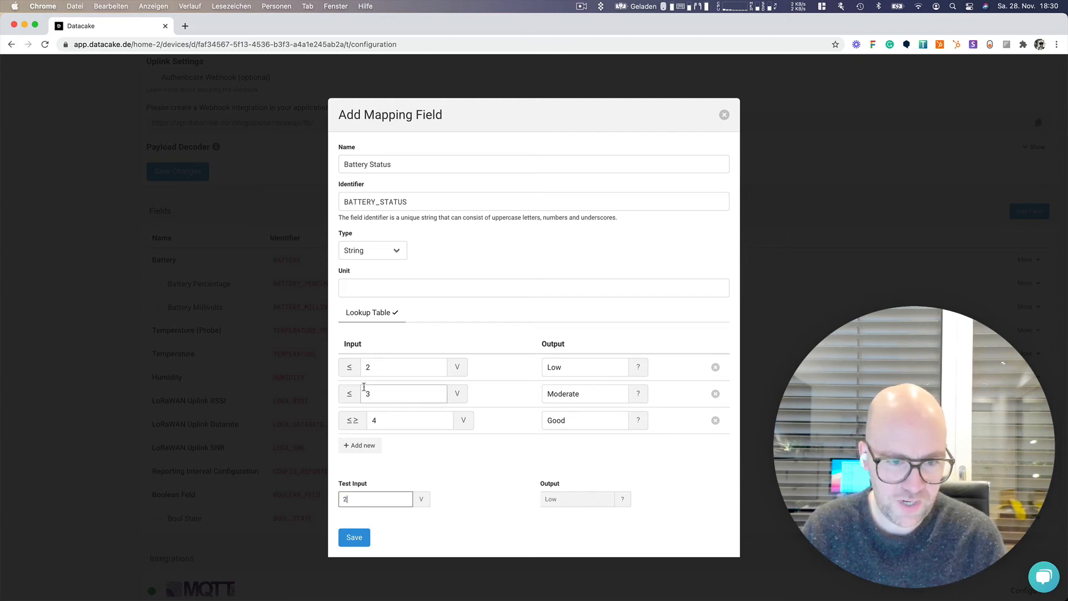
{"action": "key", "text": "BackSpace"}
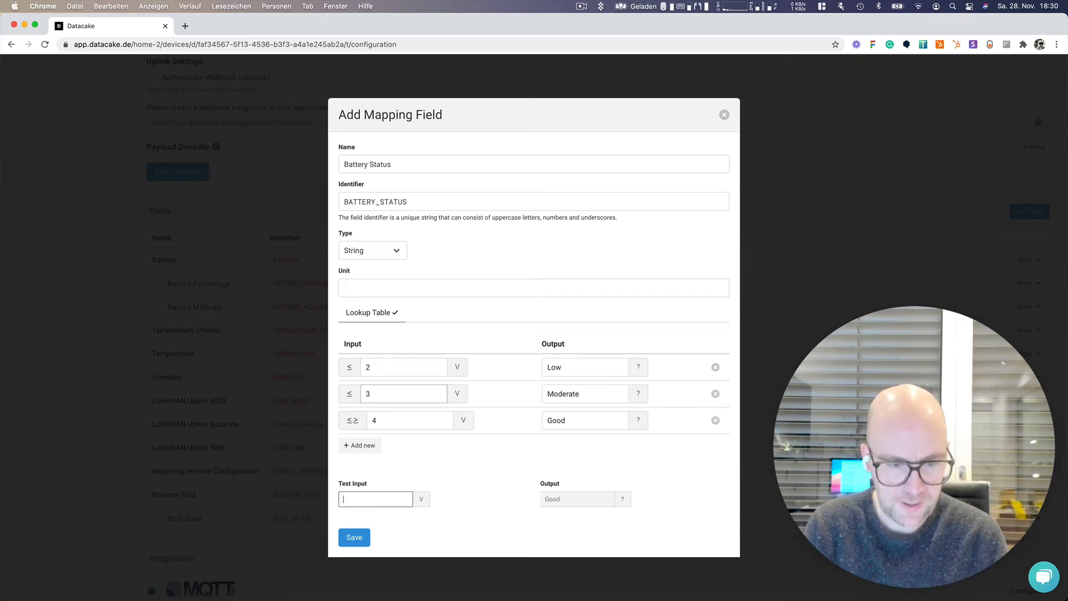
{"action": "type", "text": "3"}
{"action": "key", "text": "BackSpace"}
{"action": "type", "text": "2"}
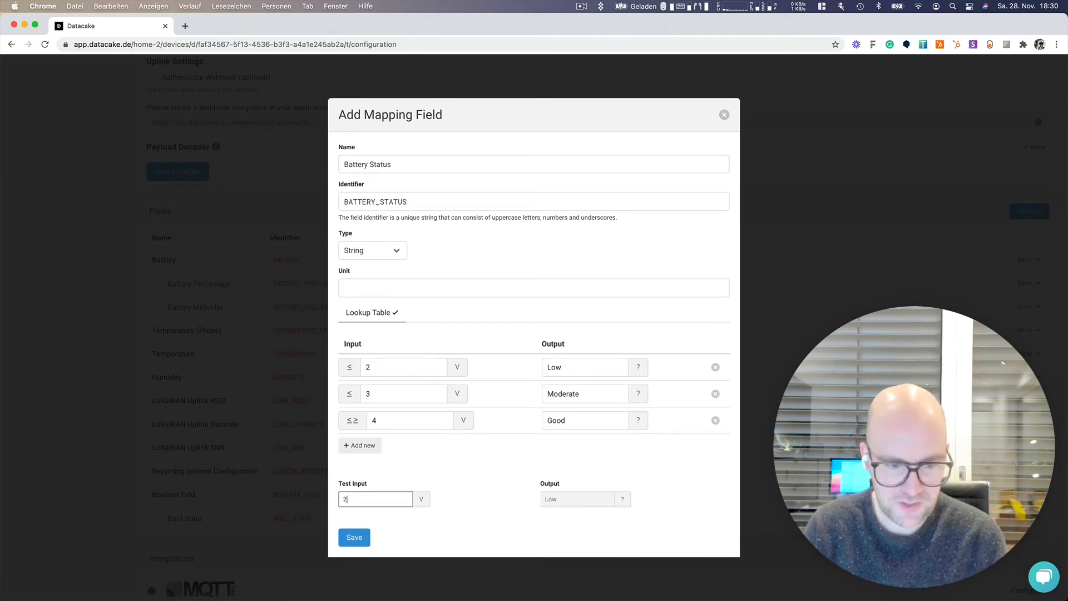
{"action": "left_click", "coordinate": [355, 537]}
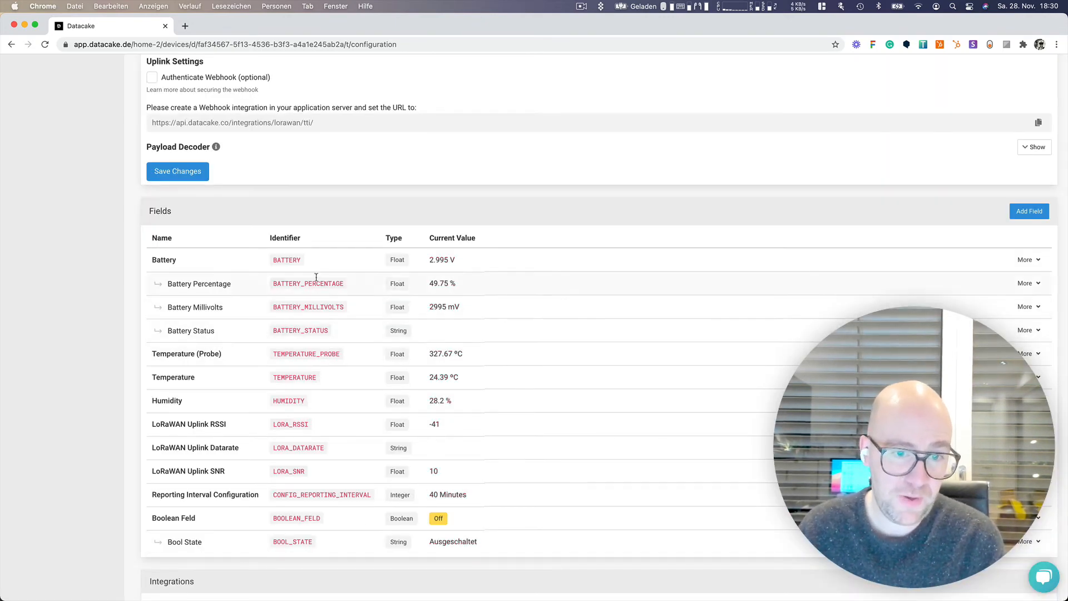
Set the Battery field's value manually to 2,995 V and check the resulting Battery Status value.
{"action": "left_click", "coordinate": [1028, 260]}
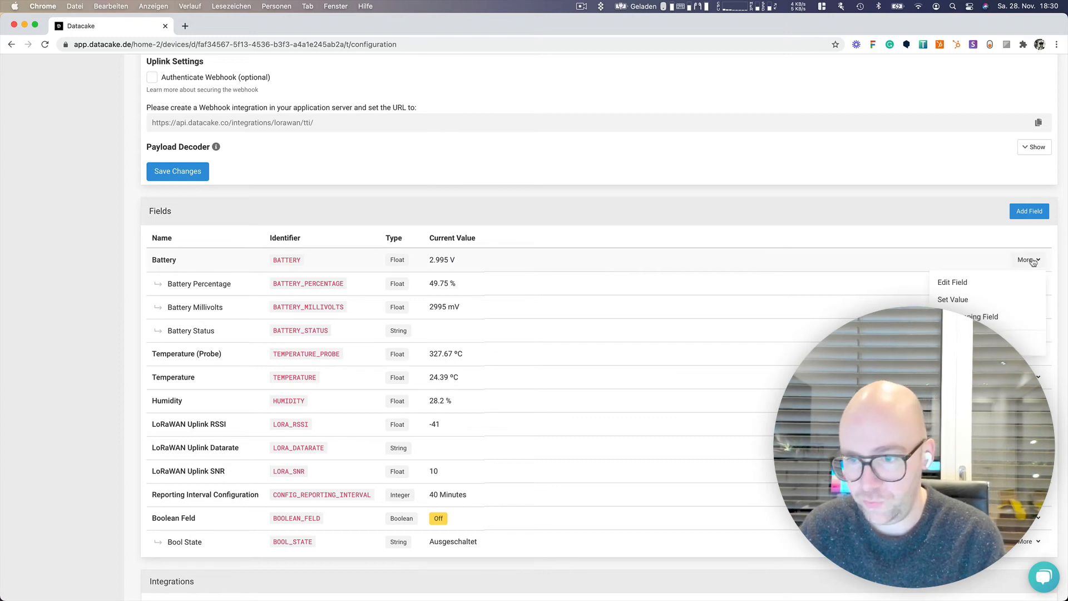
{"action": "left_click", "coordinate": [975, 307]}
{"action": "type", "text": "2,995"}
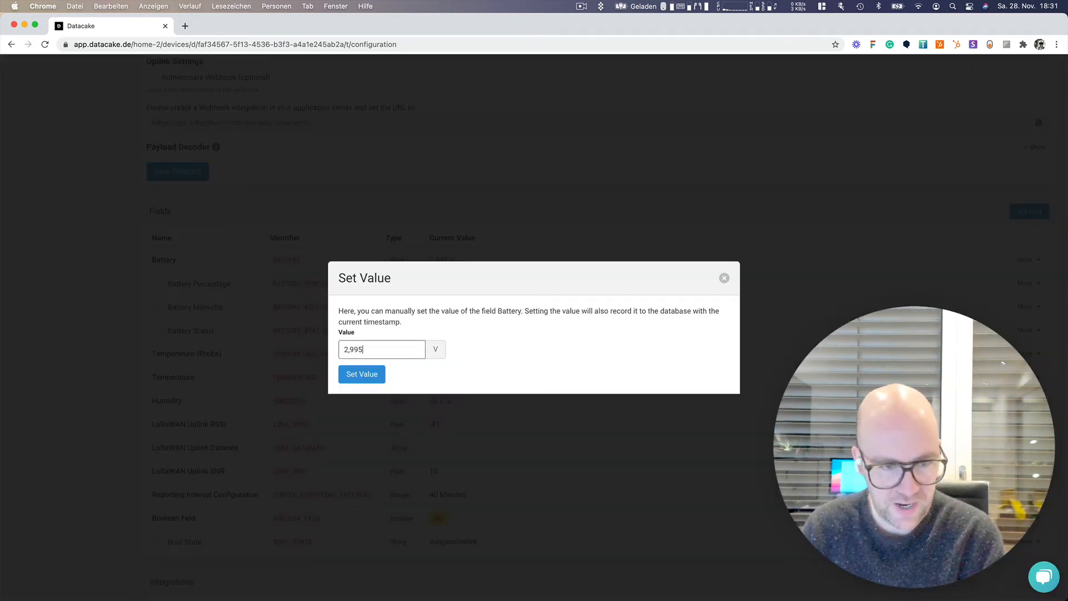
{"action": "key", "text": "Return"}
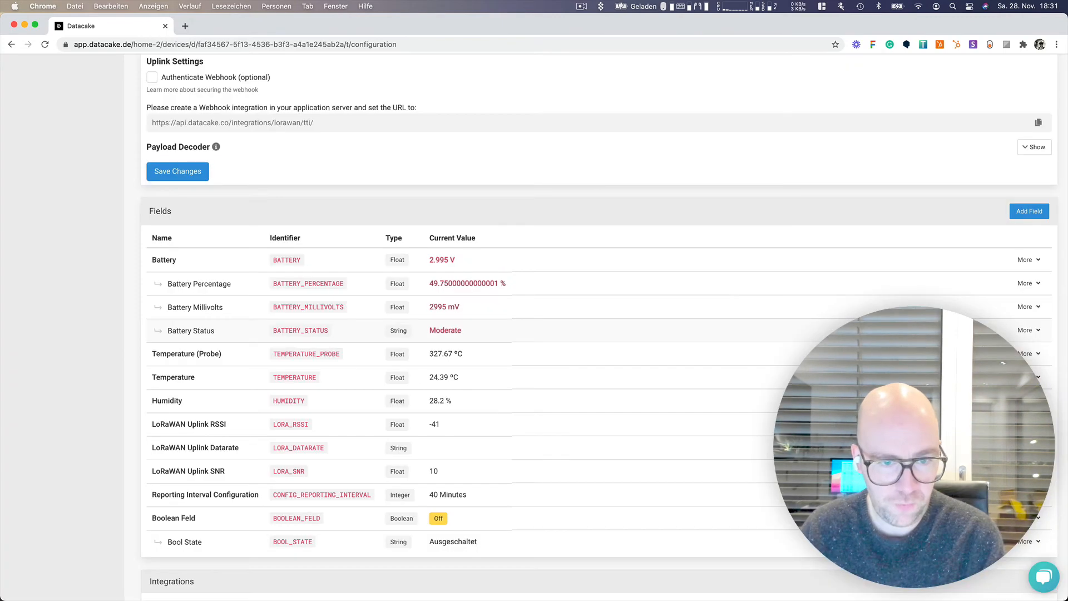
{"action": "left_click_drag", "start_coordinate": [467, 335], "coordinate": [429, 332]}
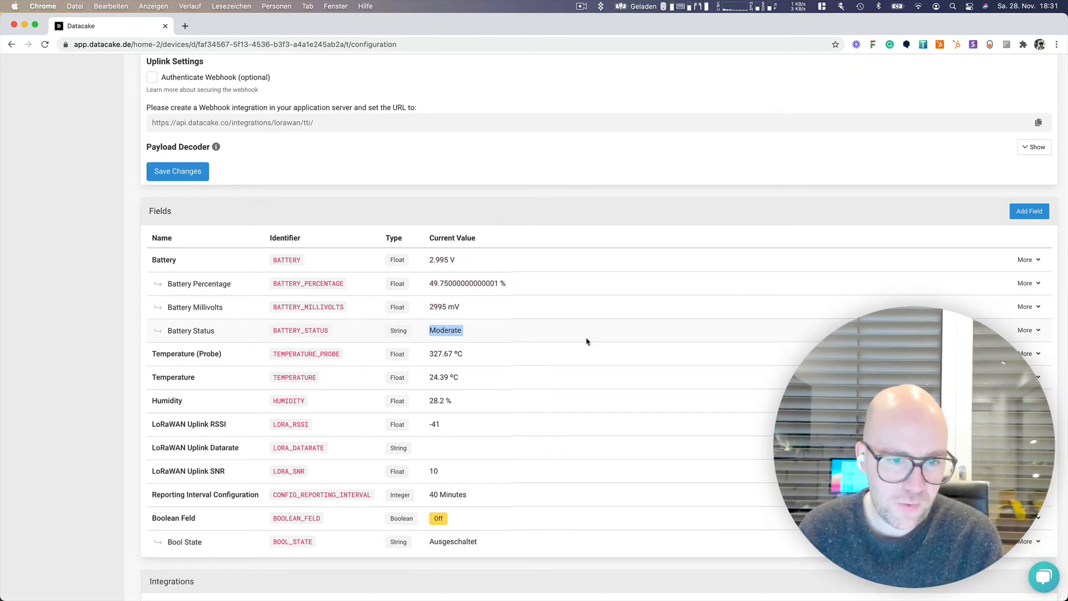
Review the 3 V row of the Battery Status field's lookup table and close the mapping without changes.
{"action": "left_click", "coordinate": [1034, 329]}
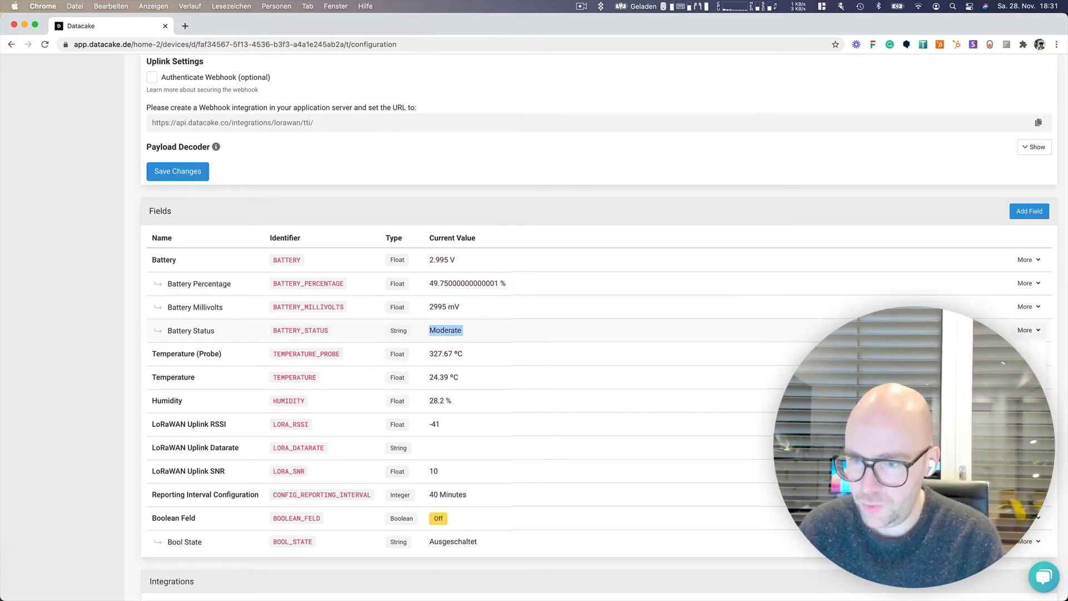
{"action": "left_click", "coordinate": [1026, 370]}
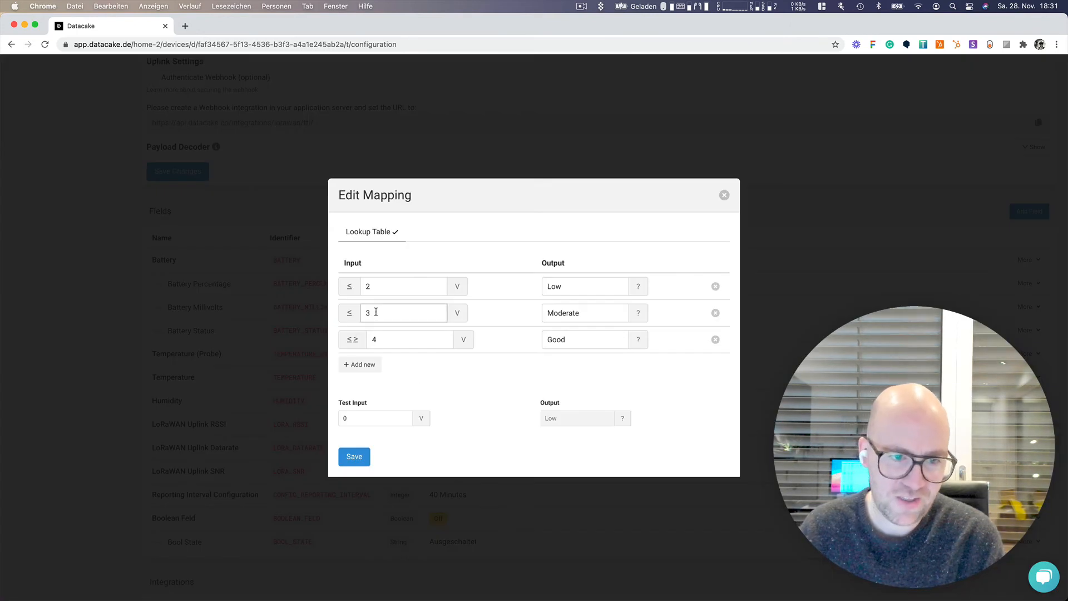
{"action": "left_click", "coordinate": [370, 315]}
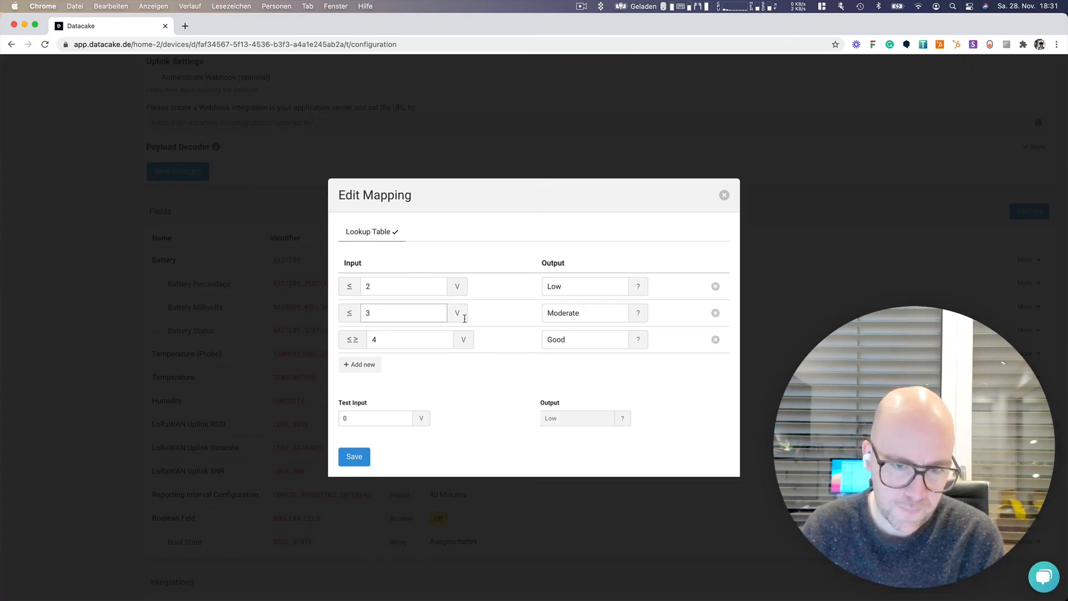
{"action": "double_click", "coordinate": [564, 313]}
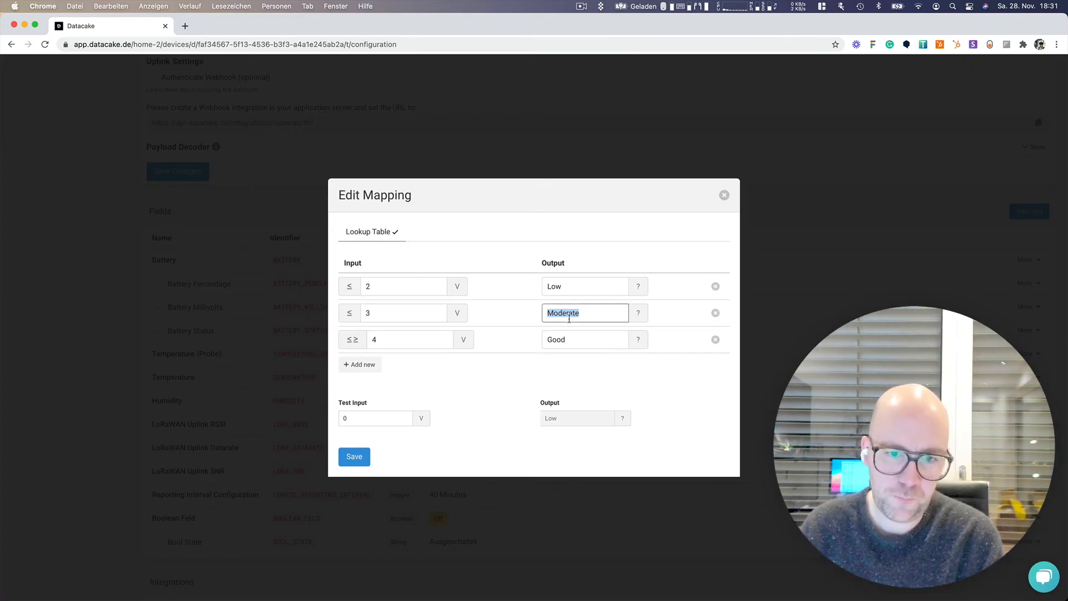
{"action": "left_click", "coordinate": [723, 196]}
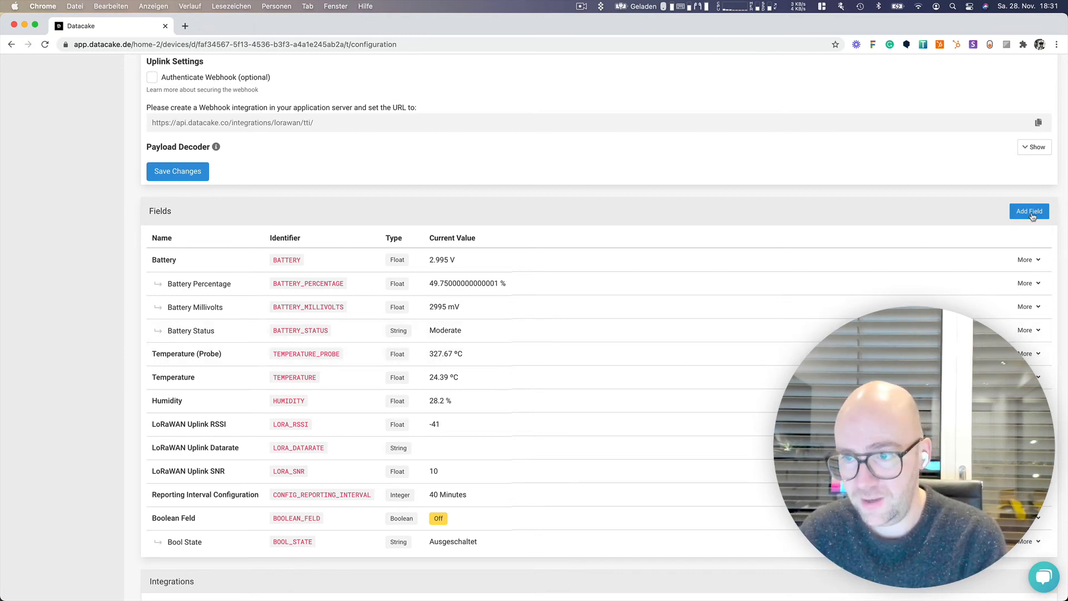
Start another mapping field on the Battery field, set its type to Boolean and add two lookup table rows.
{"action": "left_click", "coordinate": [1035, 259]}
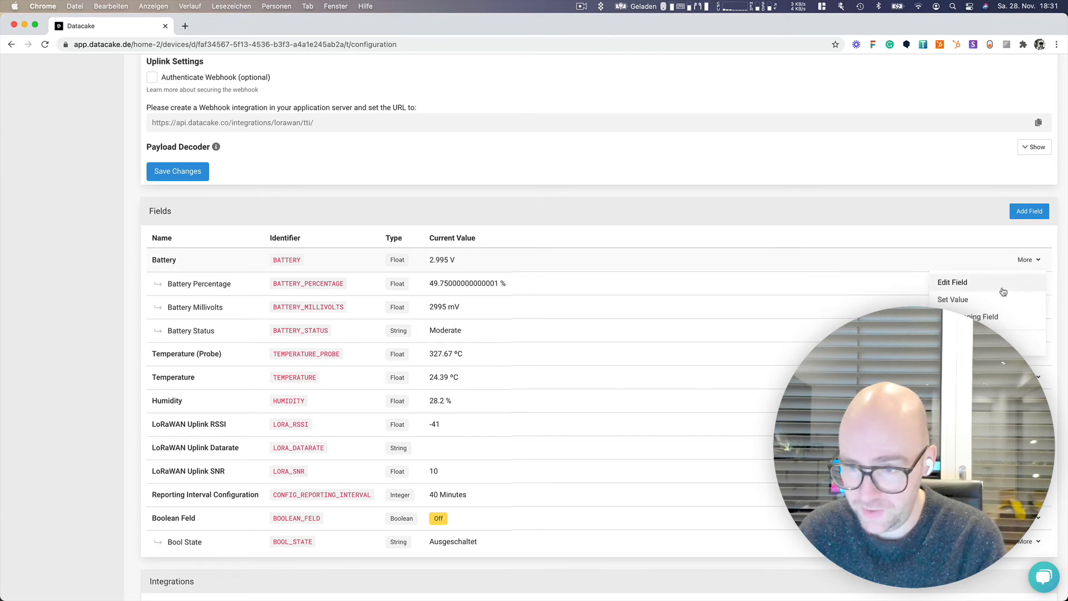
{"action": "left_click", "coordinate": [979, 321]}
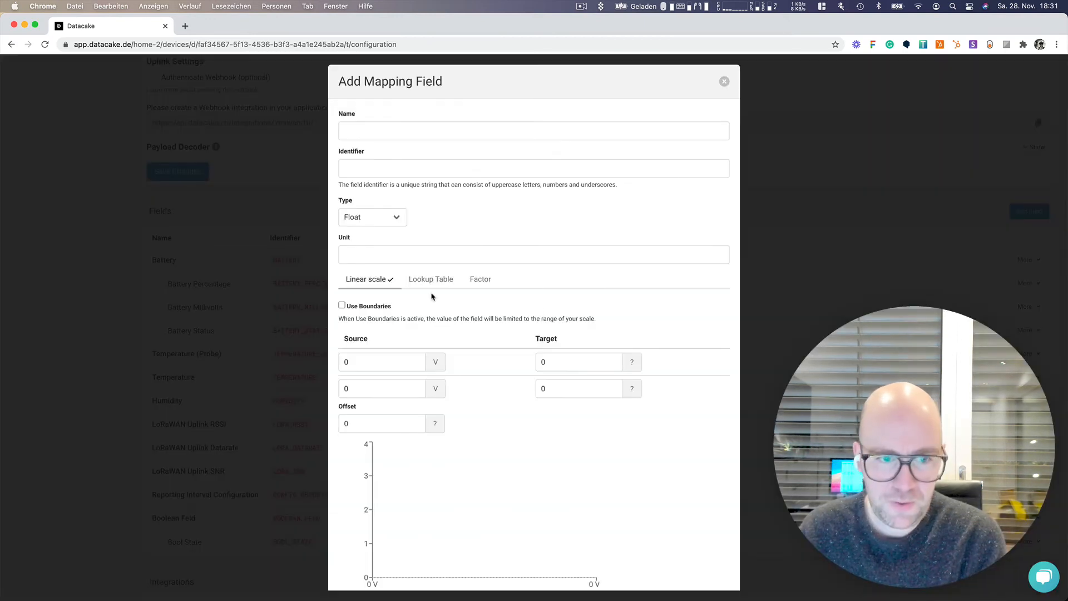
{"action": "left_click", "coordinate": [396, 217]}
{"action": "left_click", "coordinate": [380, 243]}
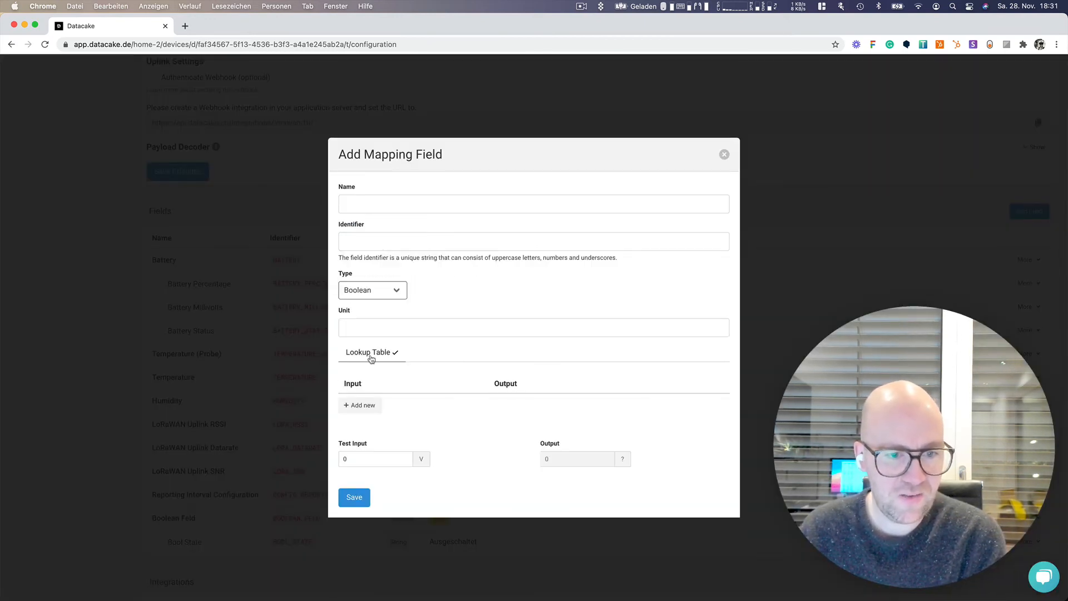
{"action": "left_click", "coordinate": [369, 409]}
{"action": "left_click", "coordinate": [367, 419]}
Set the Boolean lookup table's input thresholds to 3 V in the first row and 4 V in the second.
{"action": "double_click", "coordinate": [387, 387]}
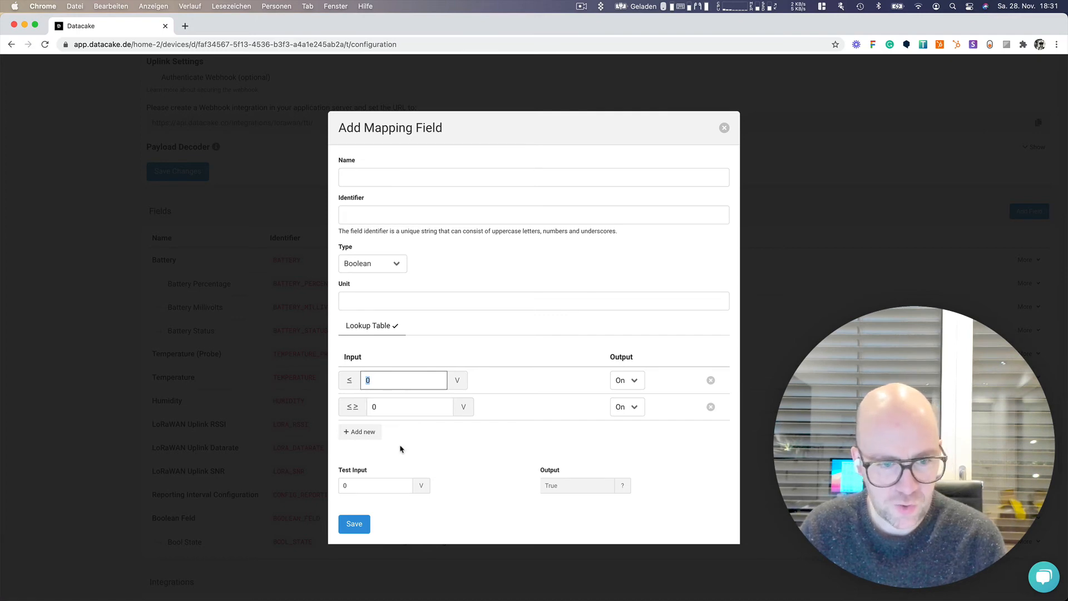
{"action": "type", "text": "3"}
{"action": "double_click", "coordinate": [389, 407]}
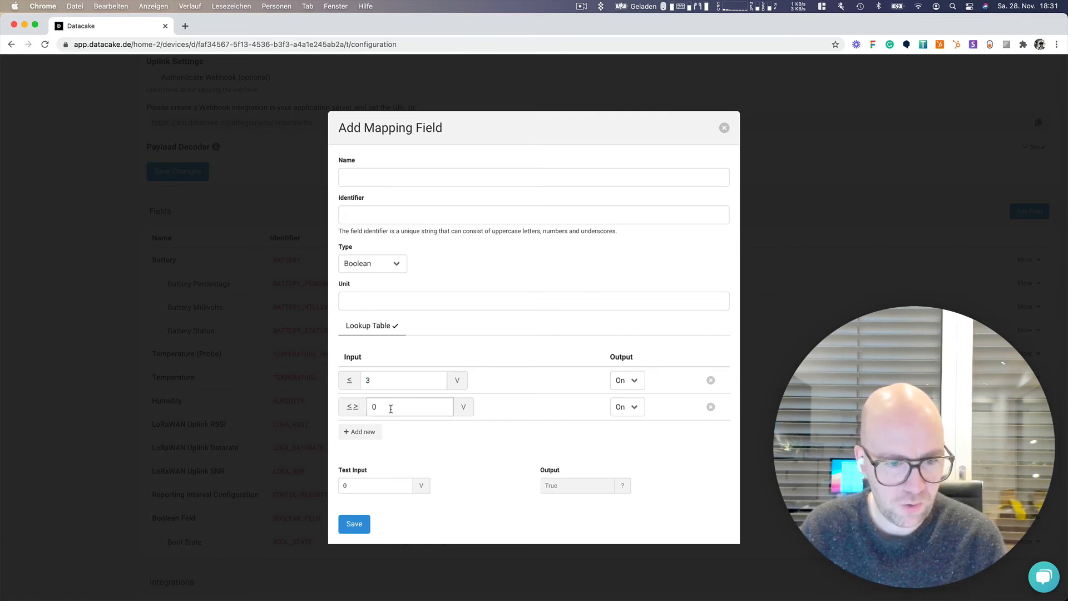
{"action": "type", "text": "4"}
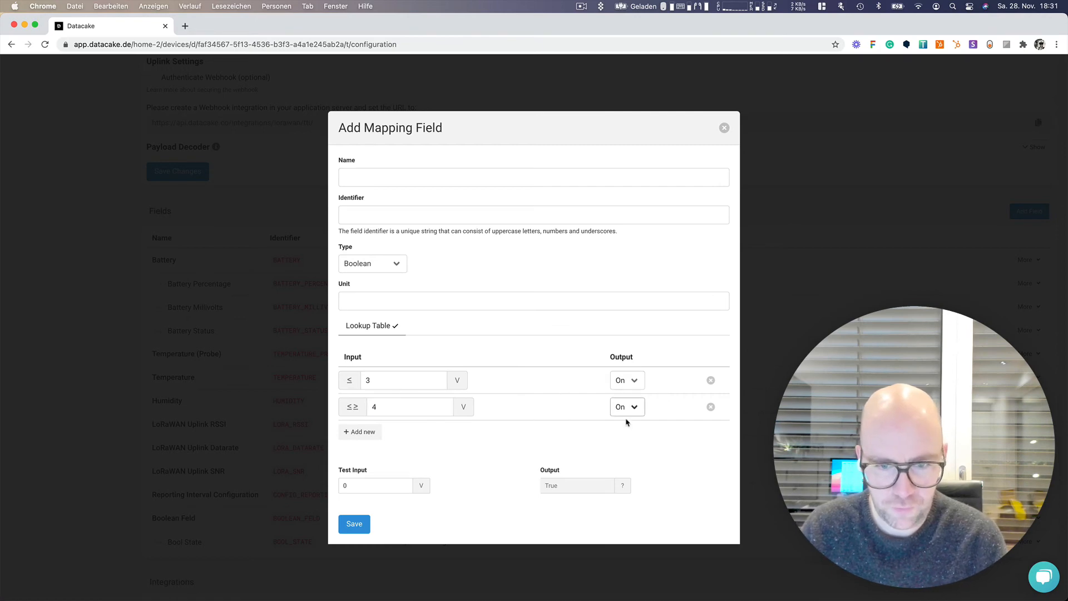
Set the lookup outputs to On for the 3 V row and Off for the 4 V row.
{"action": "left_click", "coordinate": [630, 382]}
{"action": "left_click", "coordinate": [624, 393]}
{"action": "left_click", "coordinate": [627, 381]}
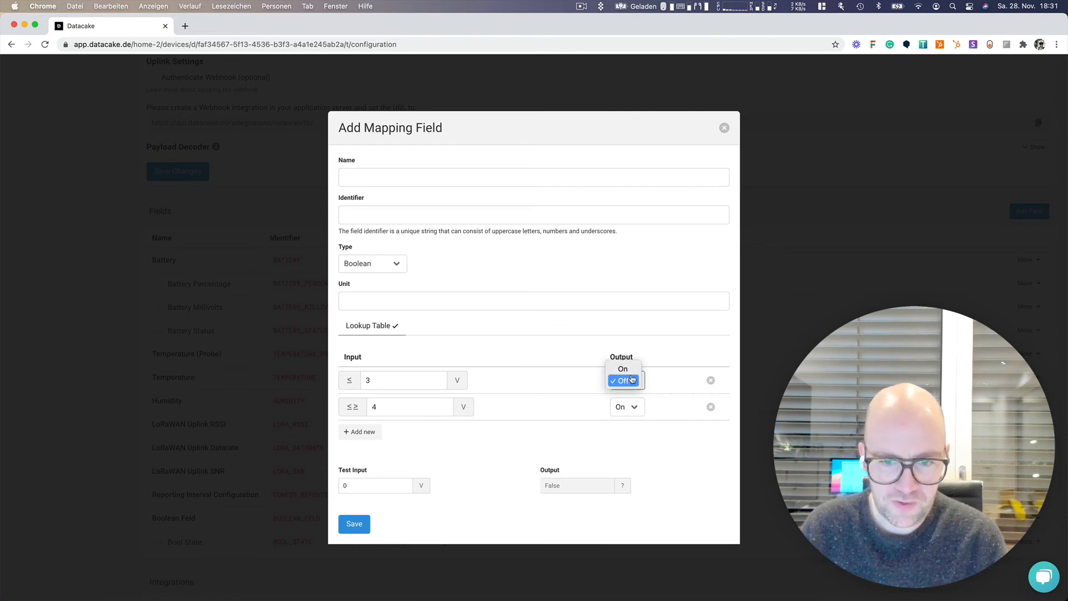
{"action": "left_click", "coordinate": [623, 368]}
{"action": "left_click", "coordinate": [627, 406]}
{"action": "left_click", "coordinate": [623, 419]}
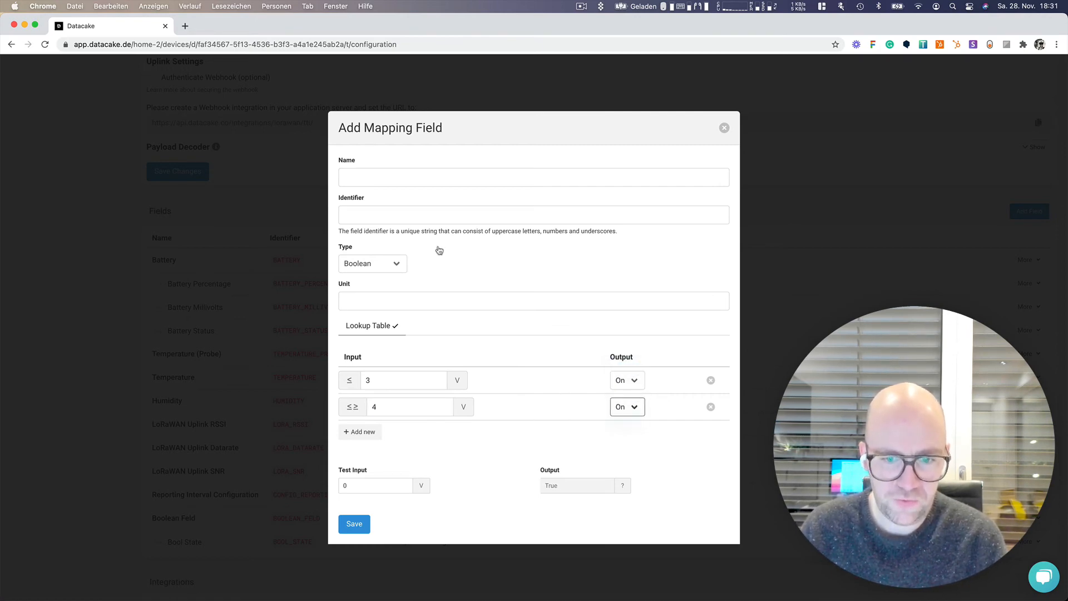
Name the Boolean mapping field "Battery needs Charging" and save it.
{"action": "left_click", "coordinate": [395, 180]}
{"action": "type", "text": "Batter"}
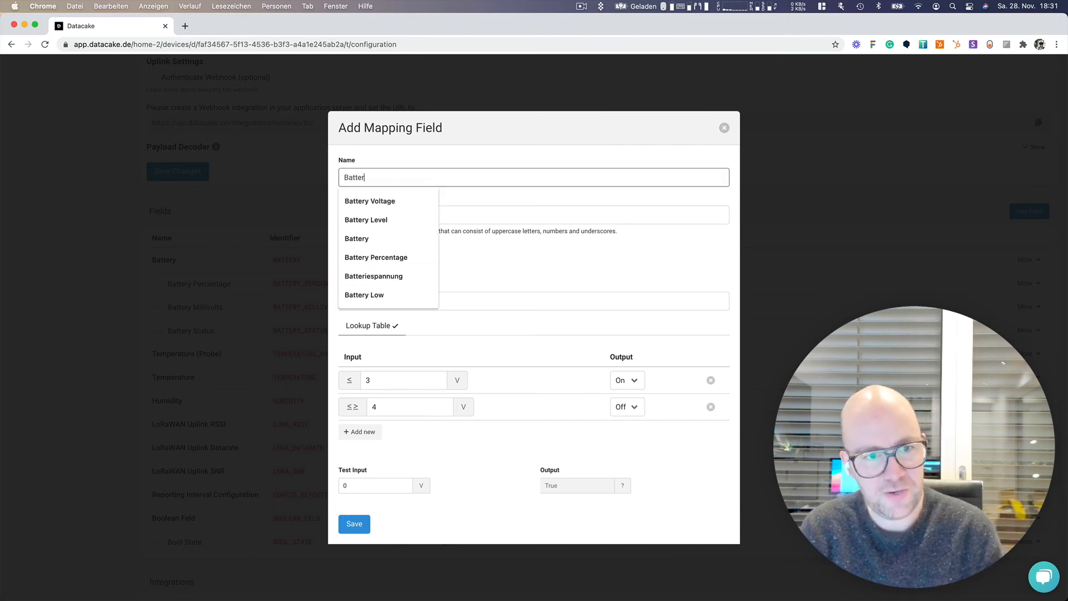
{"action": "key", "text": "BackSpace"}
{"action": "type", "text": "y nee"}
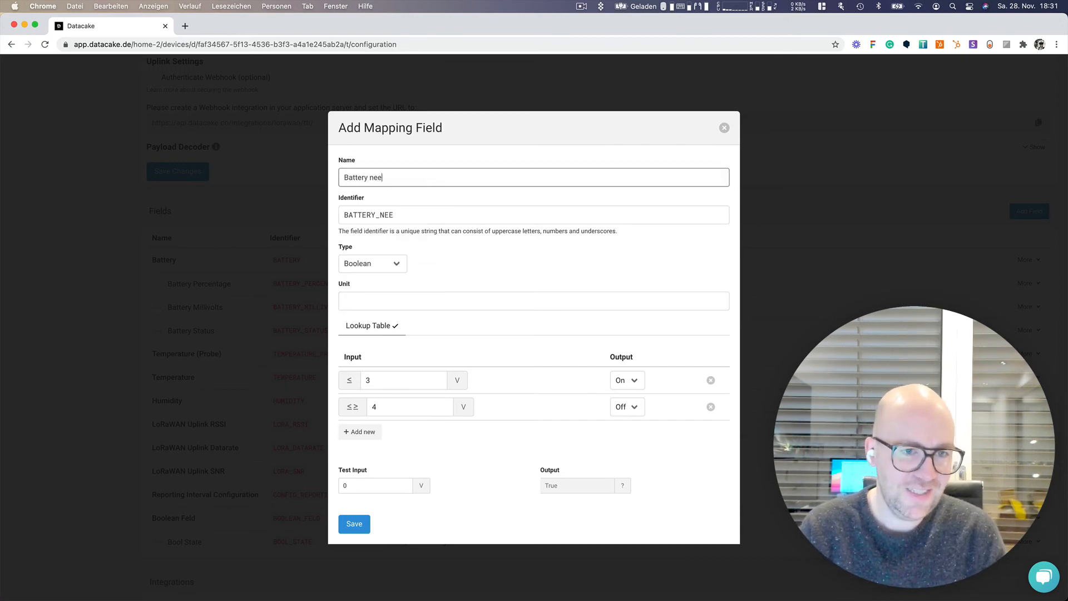
{"action": "type", "text": "ds Charging"}
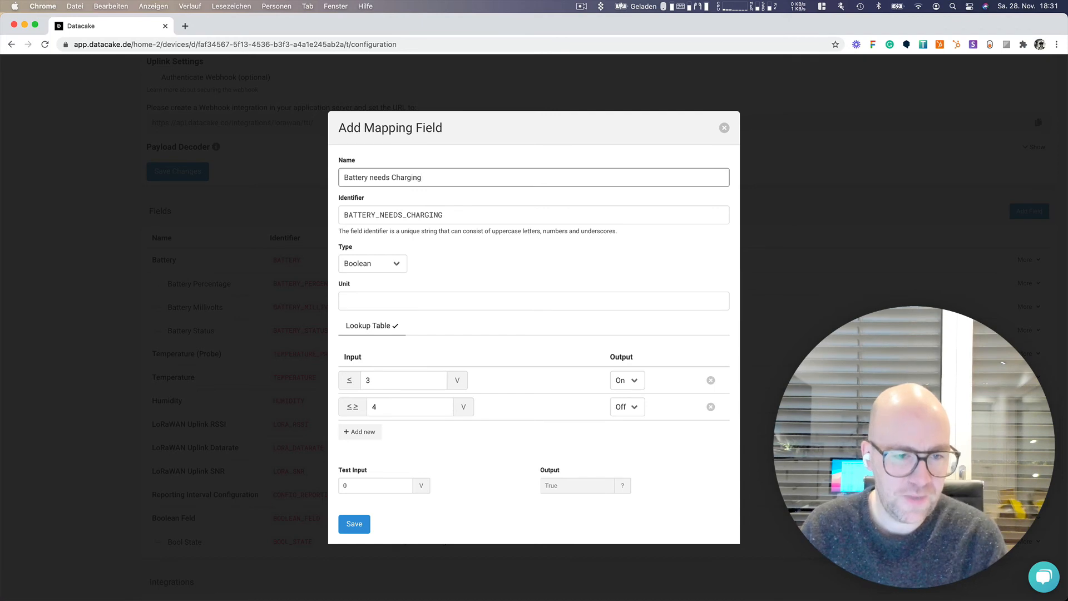
{"action": "left_click", "coordinate": [346, 522]}
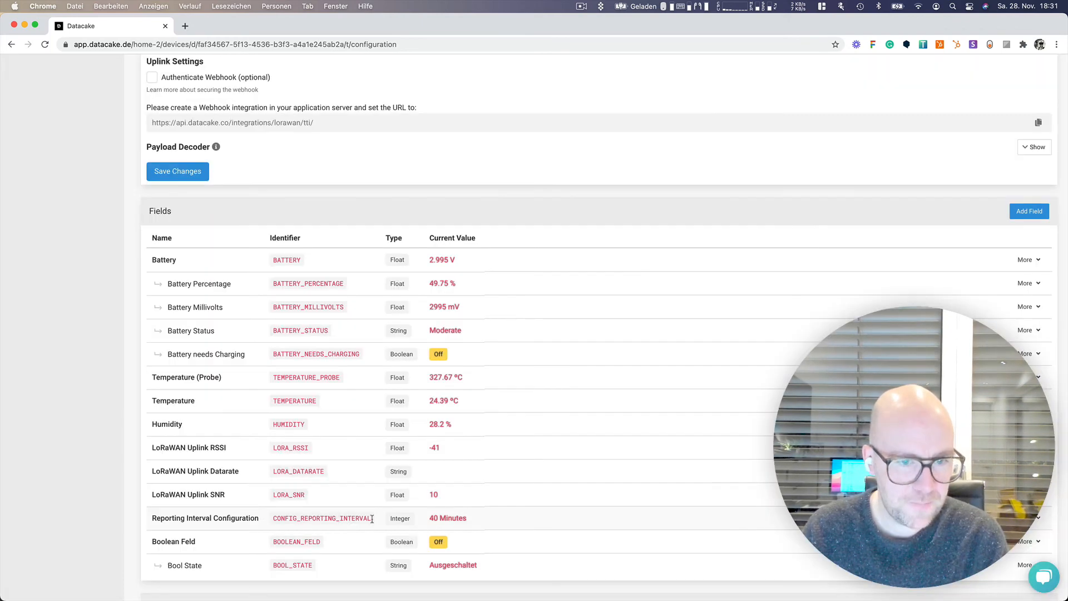
Set the Battery field's value manually to 2,2 V.
{"action": "left_click", "coordinate": [1028, 260]}
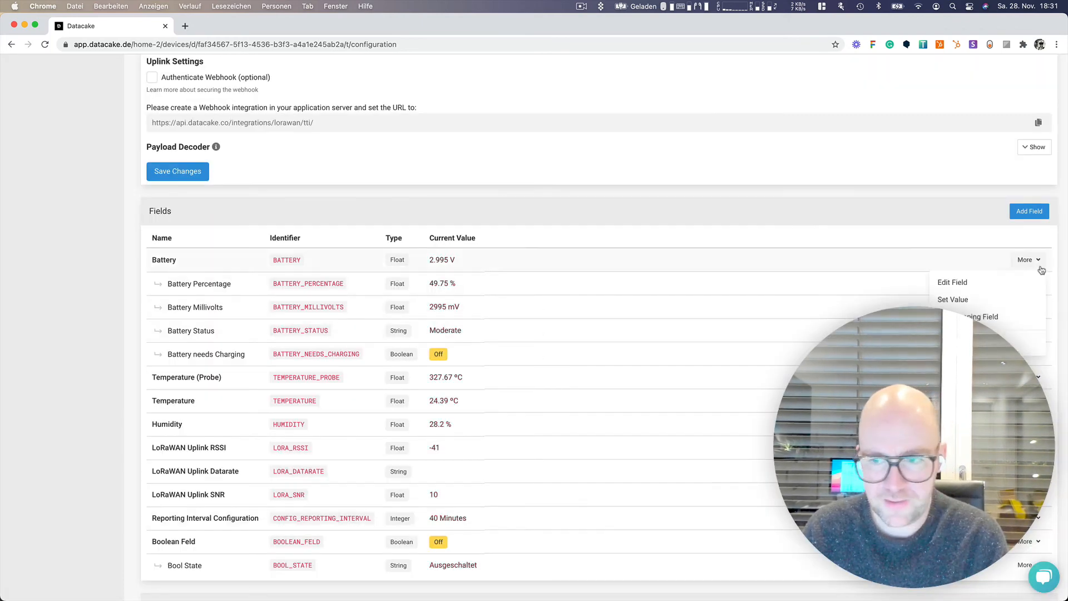
{"action": "left_click", "coordinate": [975, 300]}
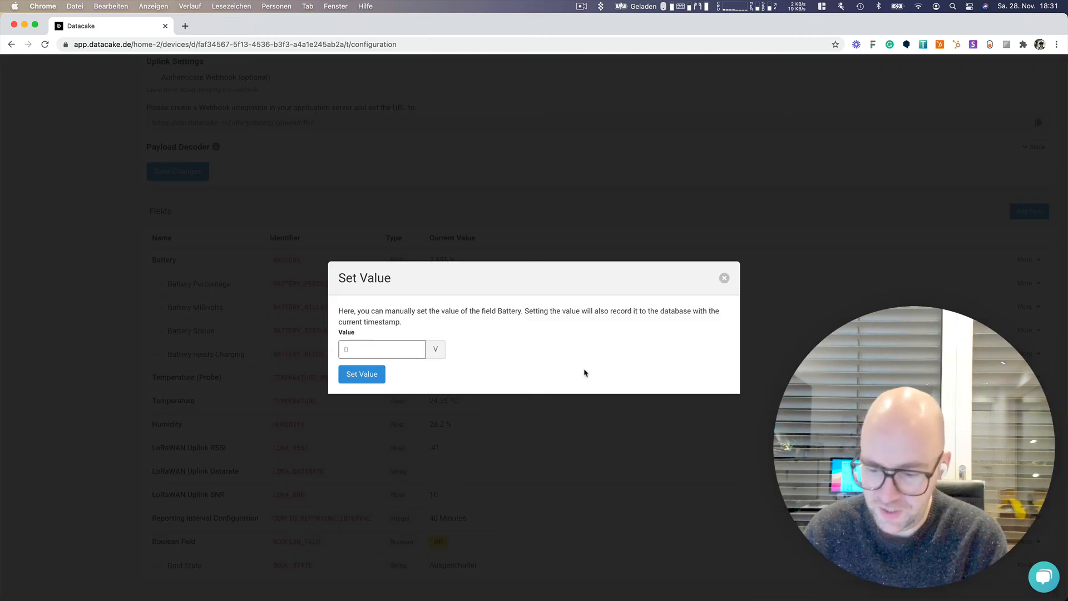
{"action": "type", "text": "2,9"}
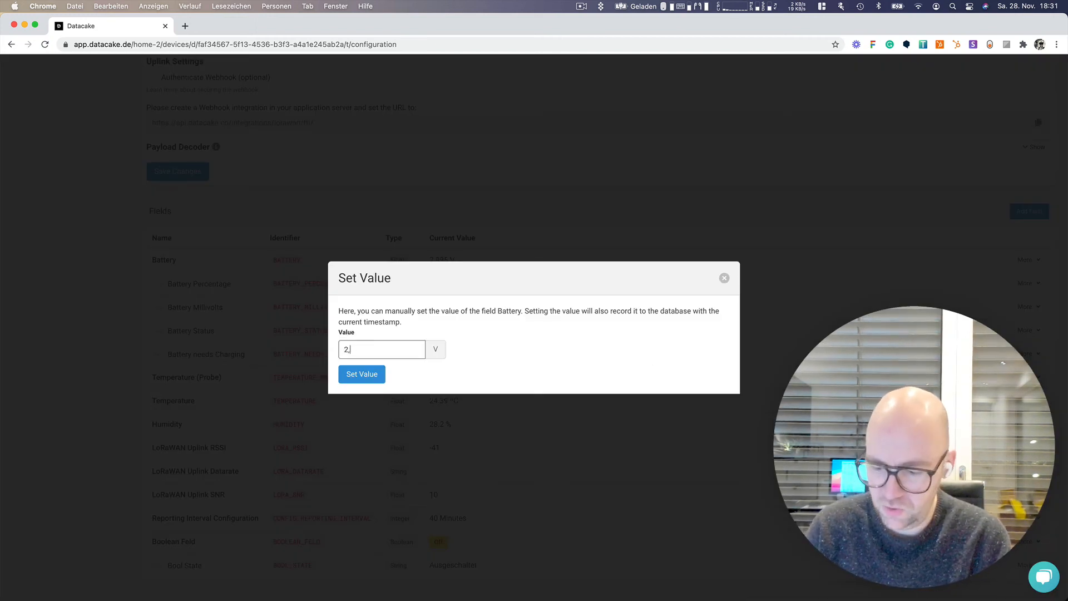
{"action": "type", "text": "2"}
{"action": "key", "text": "Return"}
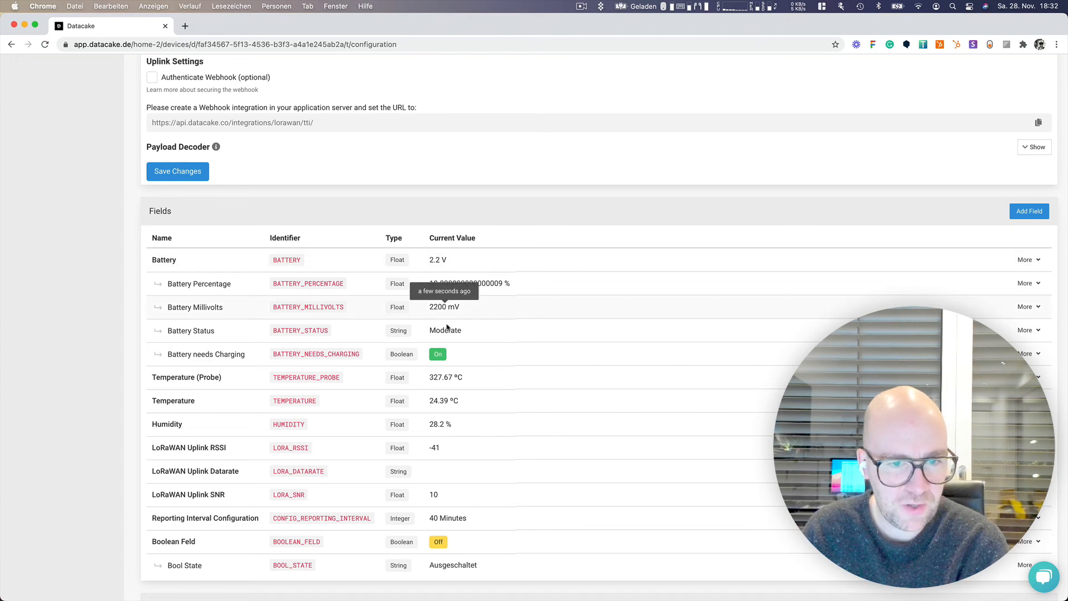
Open the dashboard of the Temperatur Server device.
{"action": "scroll", "coordinate": [446, 289], "scroll_direction": "up", "scroll_amount": 20}
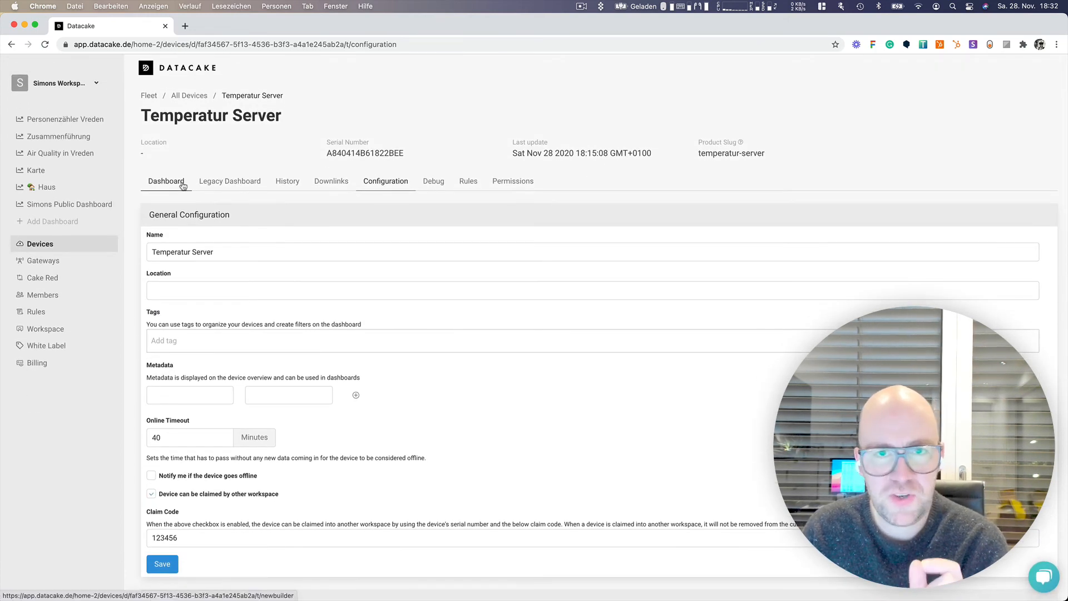
{"action": "left_click", "coordinate": [185, 184]}
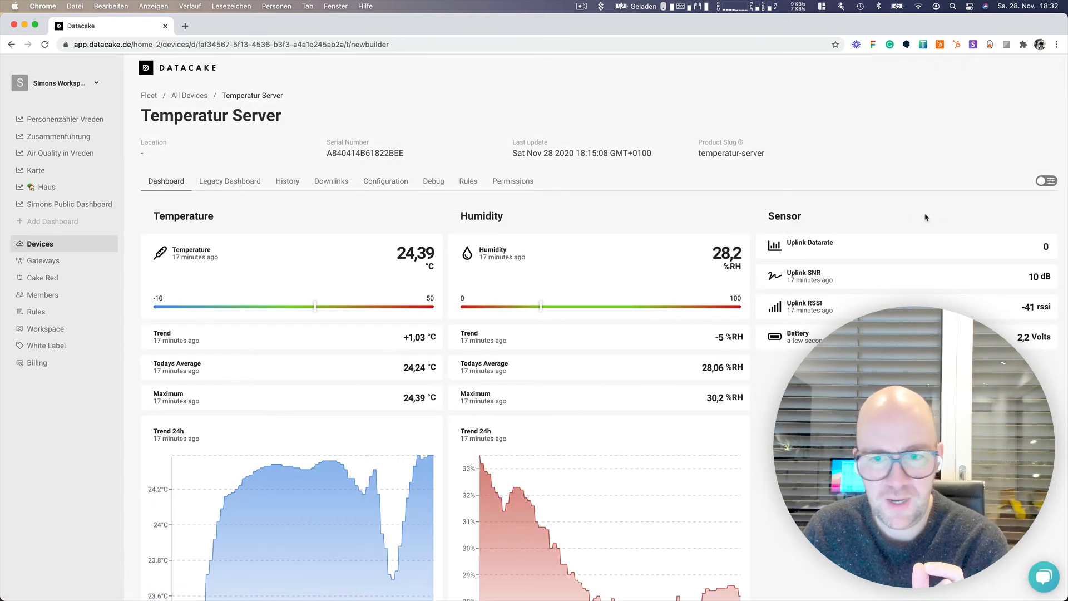
Switch the dashboard to edit mode and add a Boolean widget linked to the Battery needs Charging field.
{"action": "left_click", "coordinate": [1048, 181]}
{"action": "left_click", "coordinate": [1020, 181]}
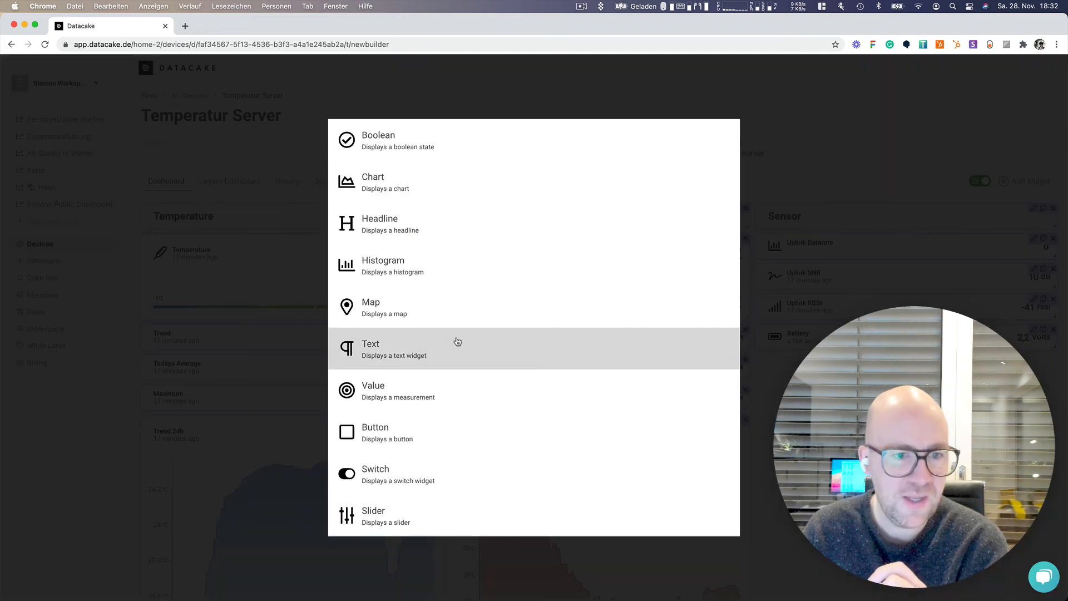
{"action": "left_click", "coordinate": [433, 149]}
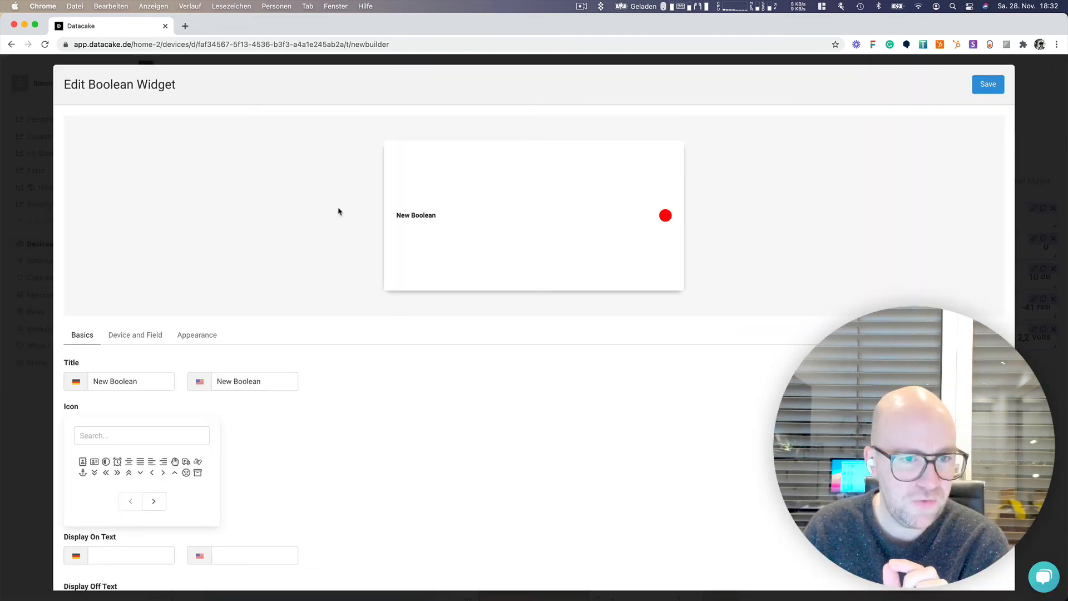
{"action": "left_click", "coordinate": [135, 334]}
{"action": "left_click", "coordinate": [120, 399]}
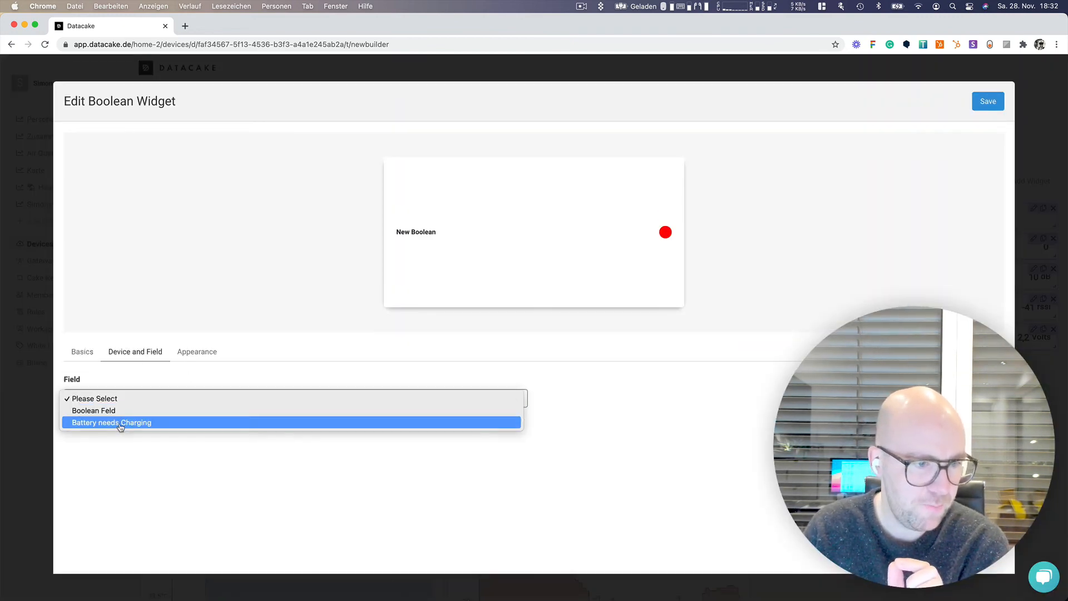
{"action": "left_click", "coordinate": [121, 423]}
Set the widget's German display texts to Yes for on and No for off, and place the saved widget above the Sensor headline.
{"action": "left_click", "coordinate": [84, 354]}
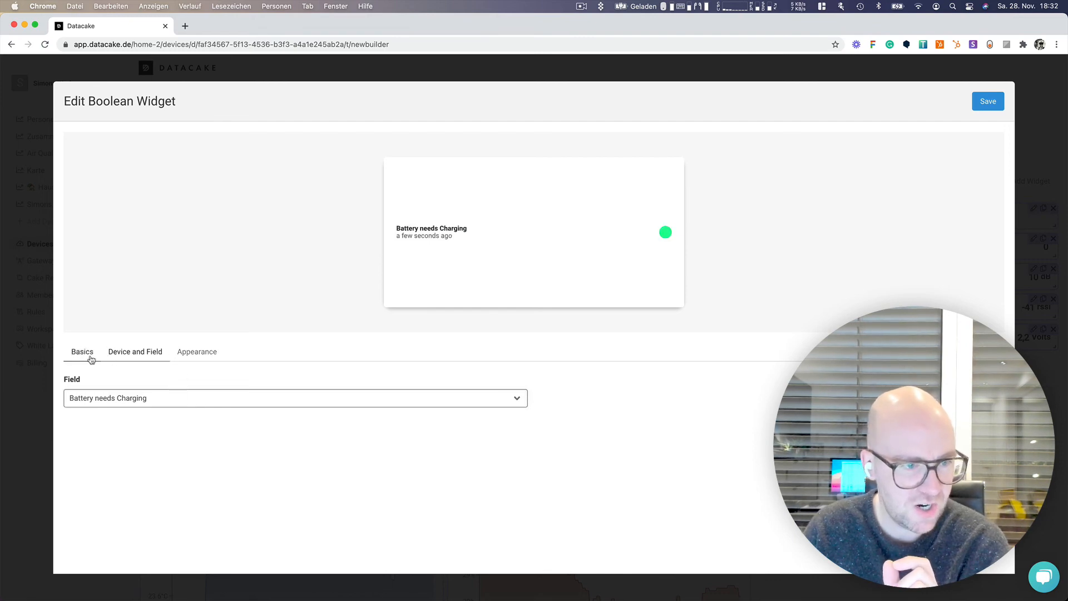
{"action": "scroll", "coordinate": [167, 389], "scroll_direction": "down", "scroll_amount": 3}
{"action": "left_click", "coordinate": [120, 467]}
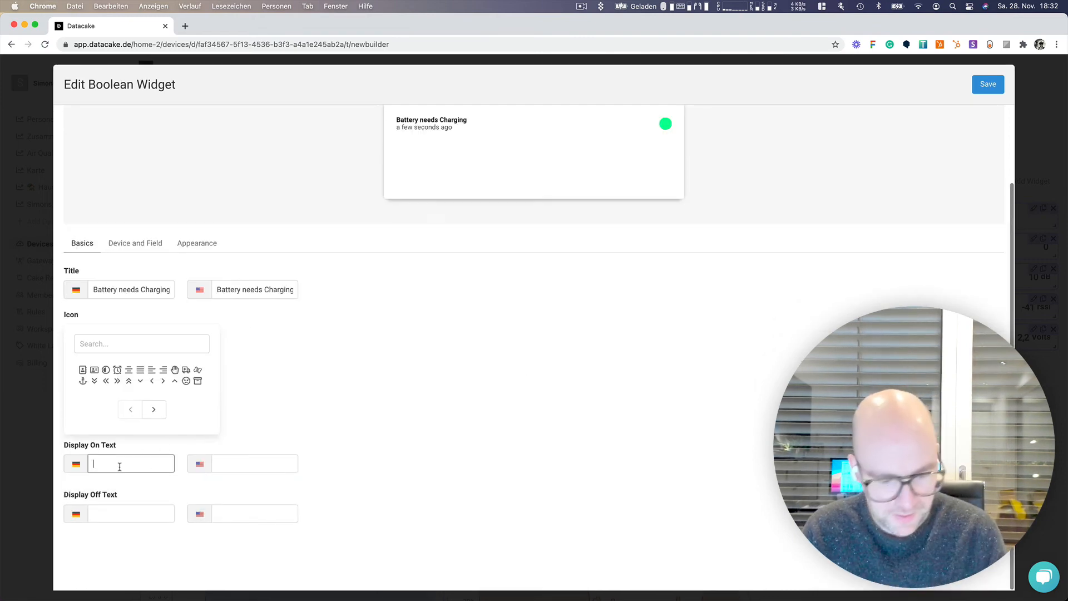
{"action": "type", "text": "Yes"}
{"action": "key", "text": "Tab"}
{"action": "key", "text": "Tab"}
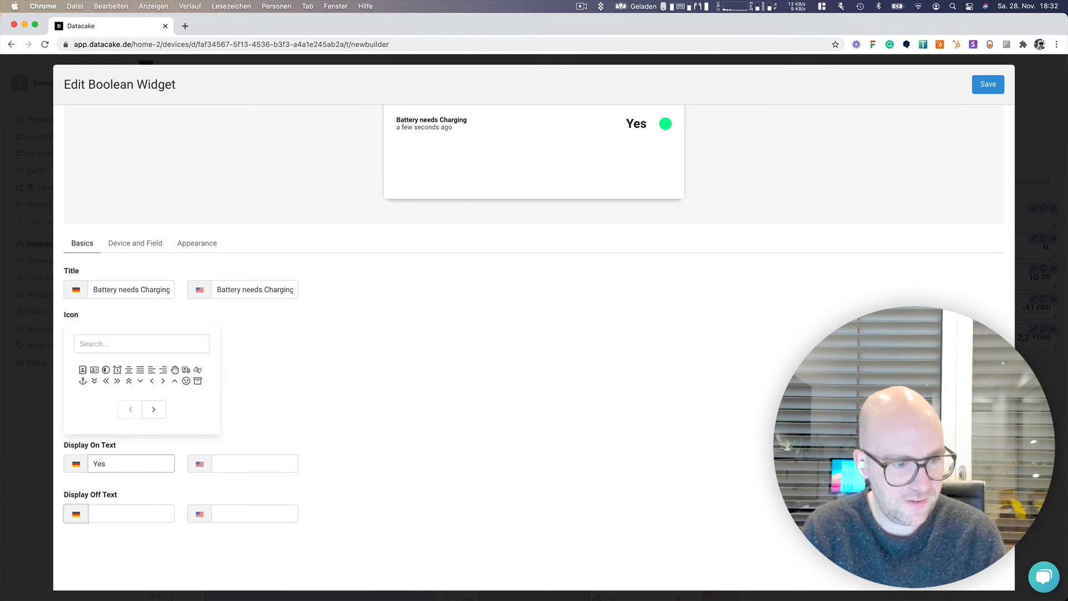
{"action": "key", "text": "Tab"}
{"action": "type", "text": "No"}
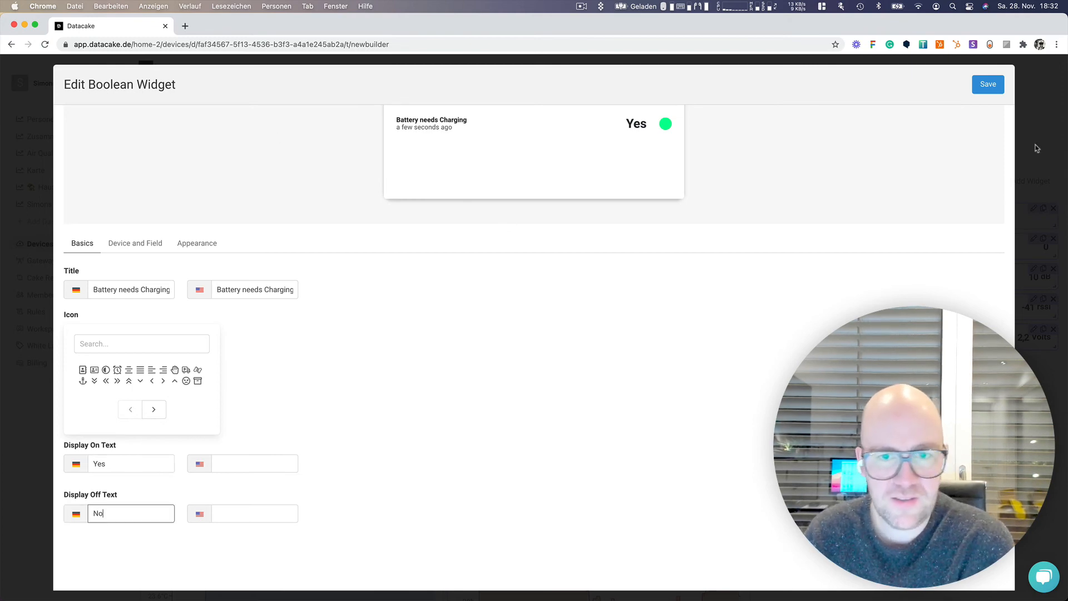
{"action": "left_click", "coordinate": [988, 84]}
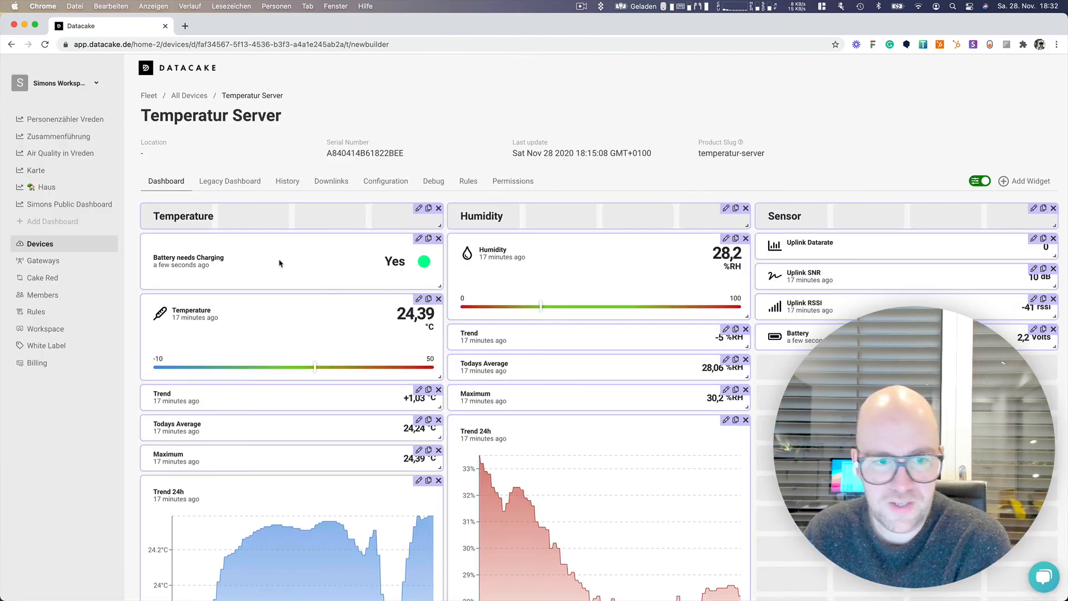
{"action": "left_click_drag", "start_coordinate": [280, 263], "coordinate": [906, 234]}
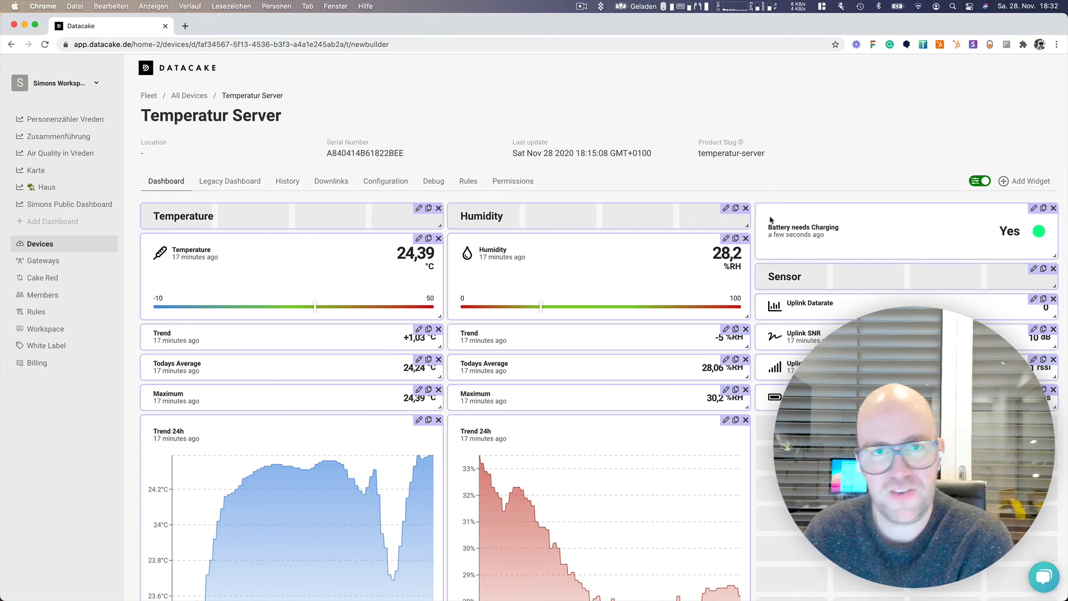
Add a Value widget for the Battery Status field, save it, and leave the dashboard's edit mode.
{"action": "left_click", "coordinate": [1005, 181]}
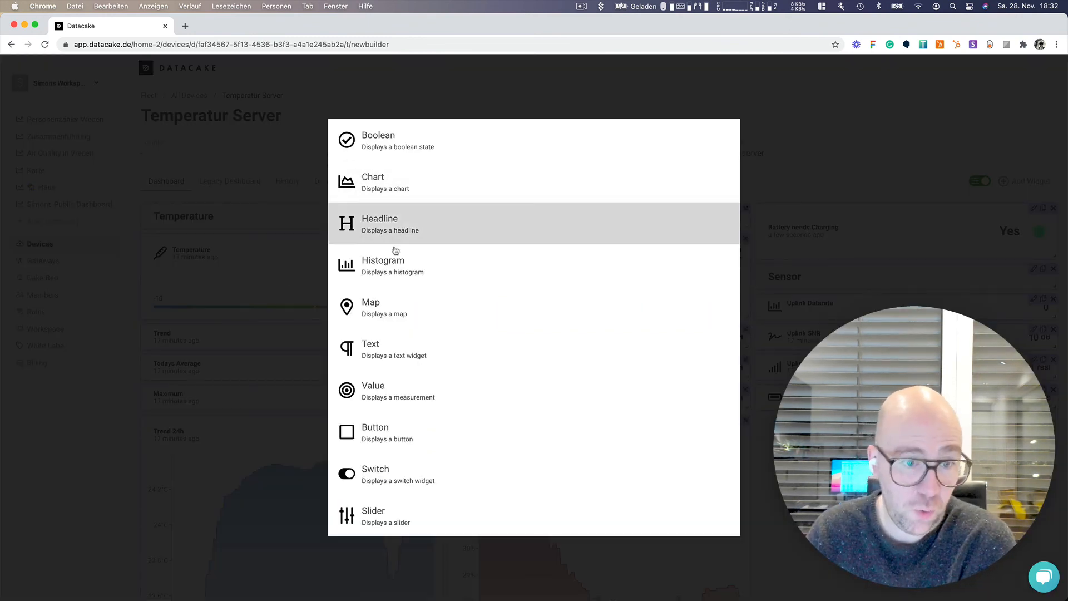
{"action": "left_click", "coordinate": [458, 388]}
{"action": "left_click", "coordinate": [146, 356]}
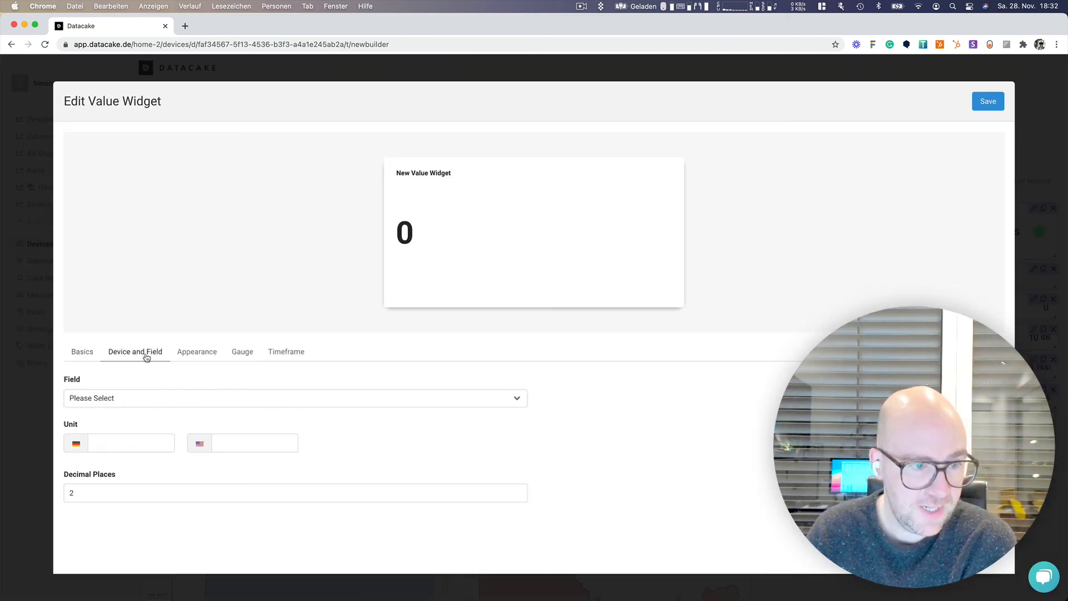
{"action": "left_click", "coordinate": [128, 400]}
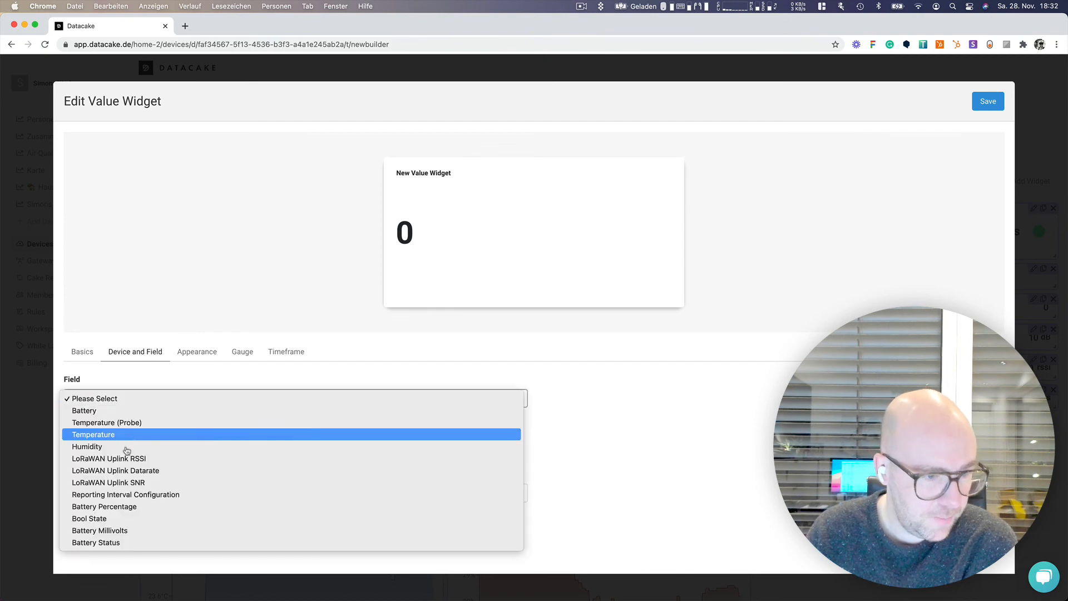
{"action": "left_click", "coordinate": [117, 542]}
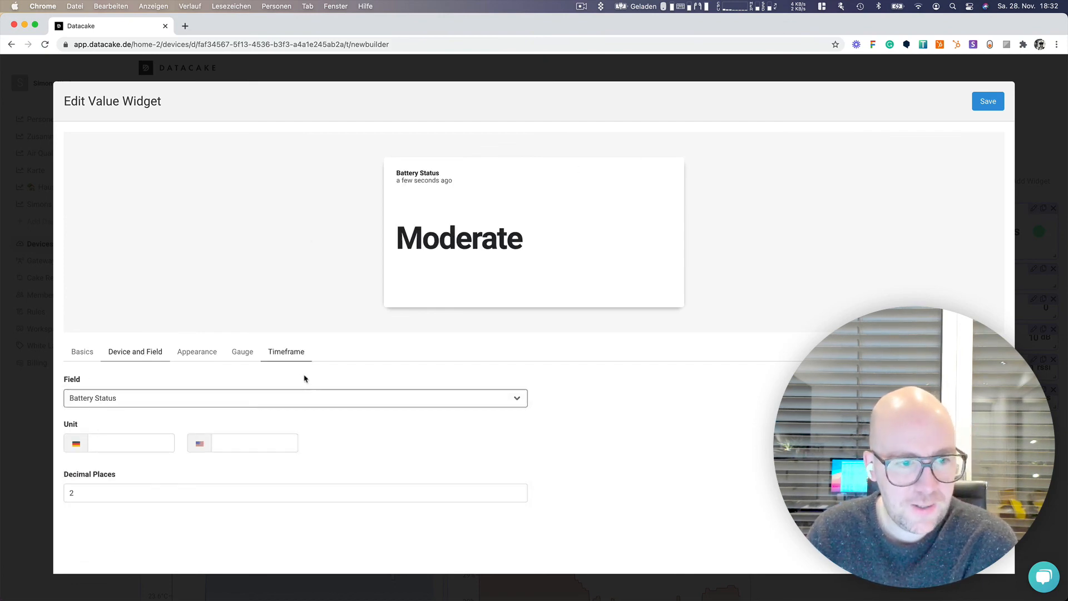
{"action": "left_click", "coordinate": [197, 353]}
{"action": "left_click", "coordinate": [976, 108]}
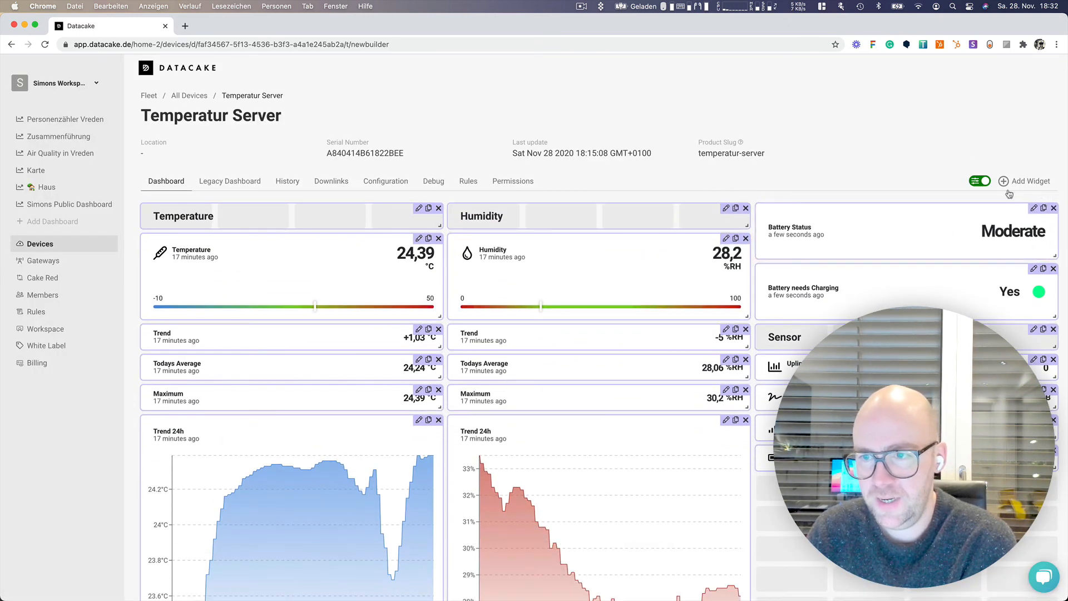
{"action": "left_click", "coordinate": [978, 181]}
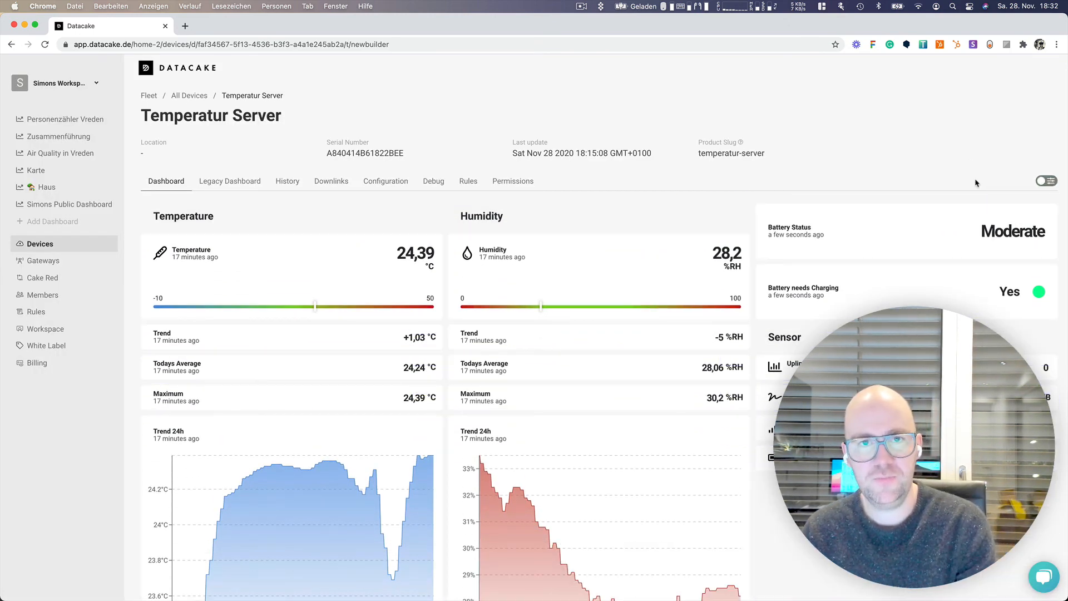
Open the device configuration and review the Battery field with its mapping fields and their current values.
{"action": "left_click", "coordinate": [412, 191]}
{"action": "scroll", "coordinate": [465, 294], "scroll_direction": "down", "scroll_amount": 5}
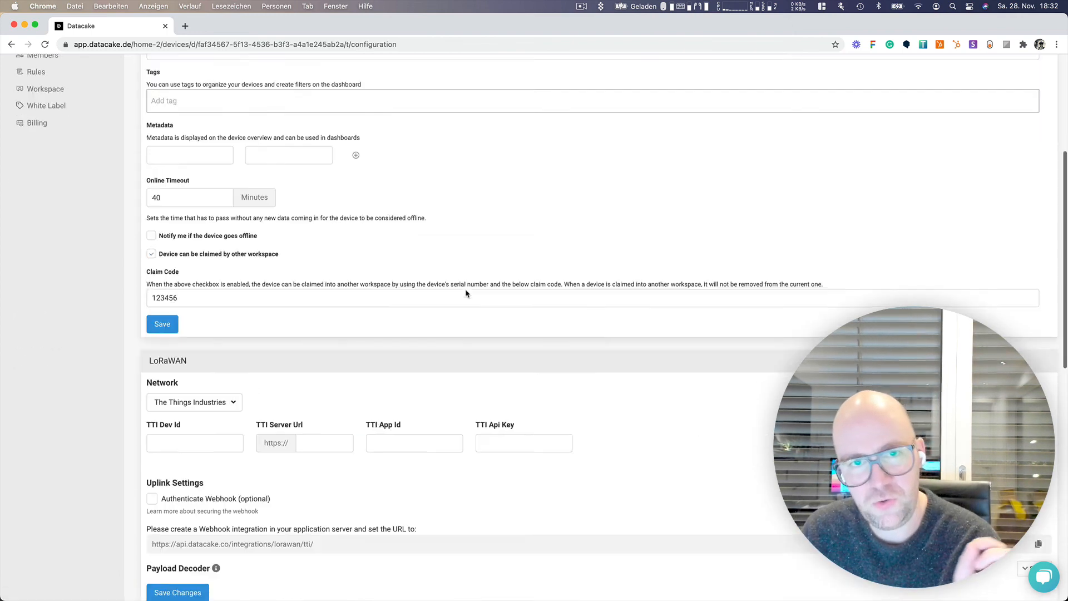
{"action": "scroll", "coordinate": [464, 303], "scroll_direction": "down", "scroll_amount": 9}
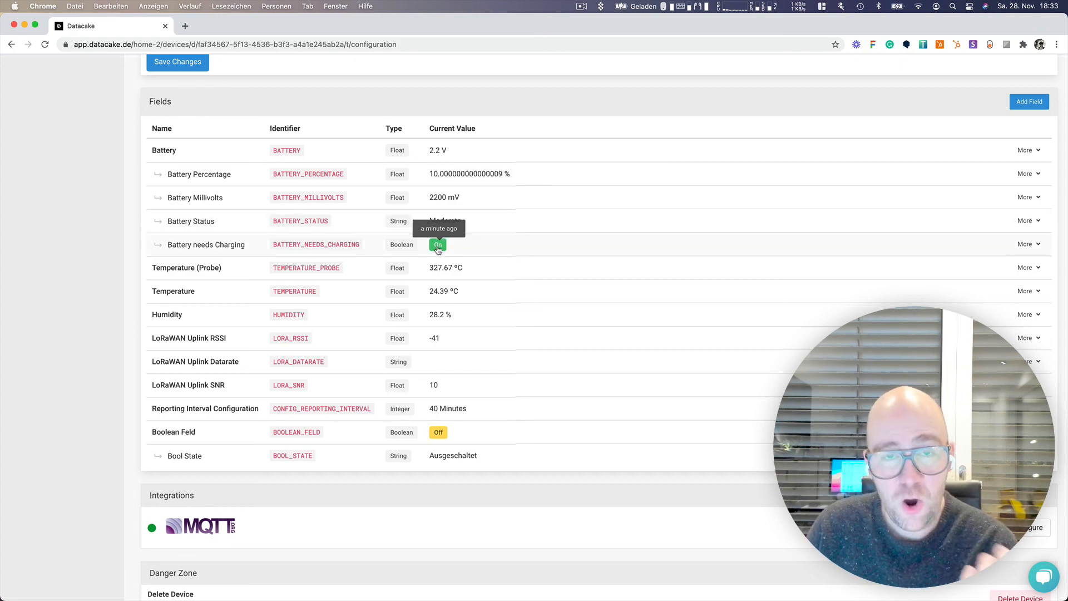
{"action": "scroll", "coordinate": [438, 250], "scroll_direction": "up", "scroll_amount": 14}
{"action": "scroll", "coordinate": [438, 251], "scroll_direction": "down", "scroll_amount": 10}
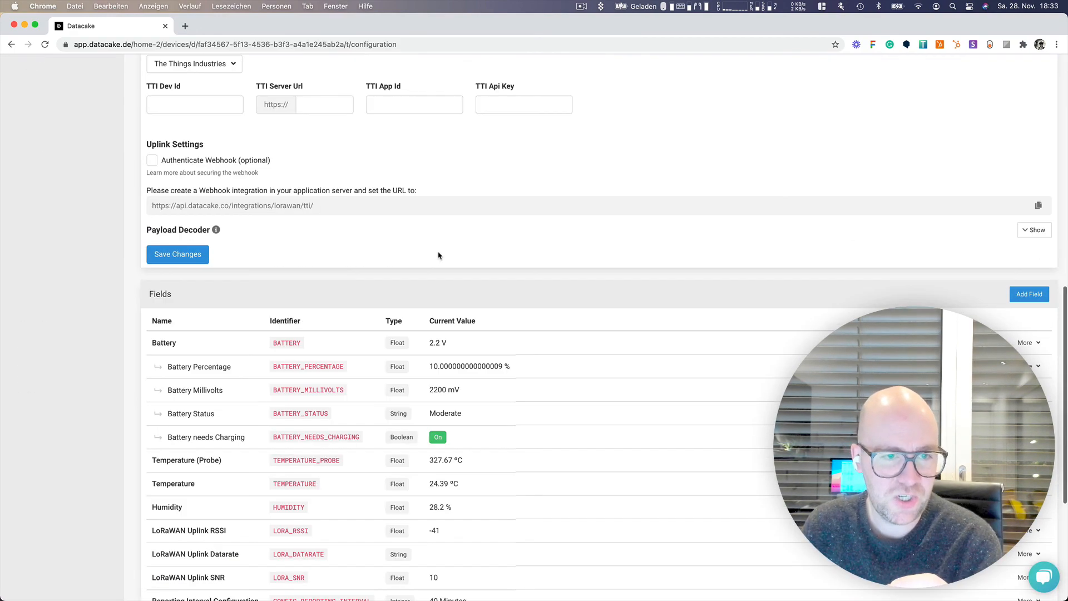
{"action": "scroll", "coordinate": [437, 255], "scroll_direction": "down", "scroll_amount": 3}
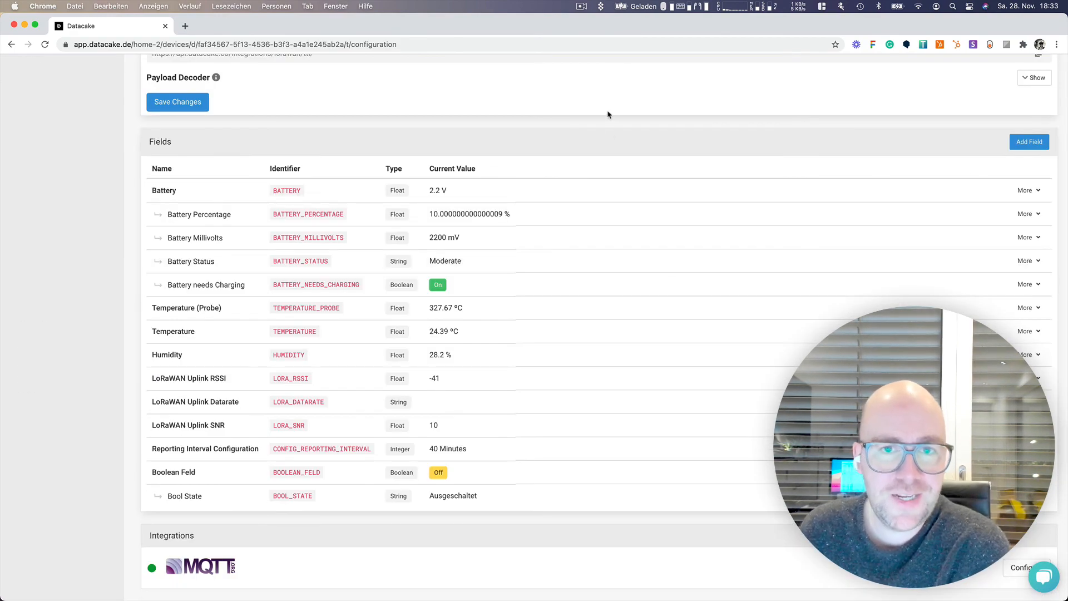
{"action": "left_click", "coordinate": [581, 11]}
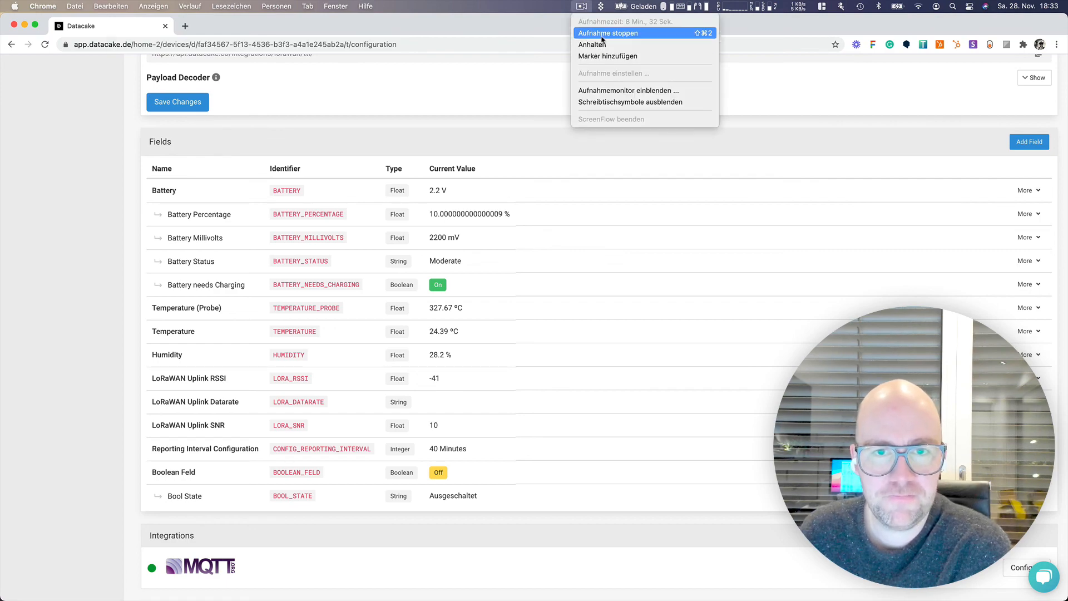